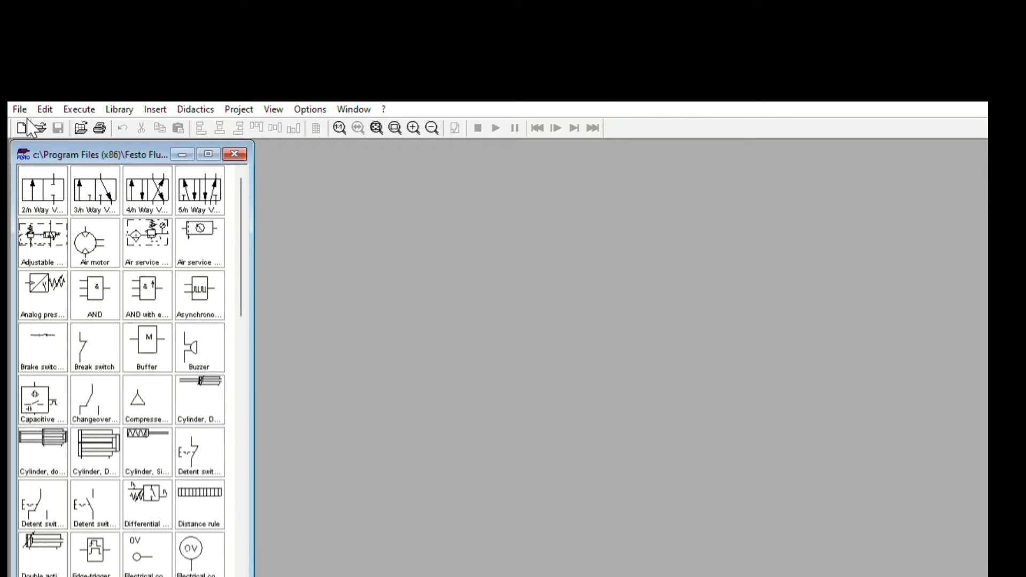
Create a new circuit drawing and place a compressed air supply in its lower part
left_click(24, 127)
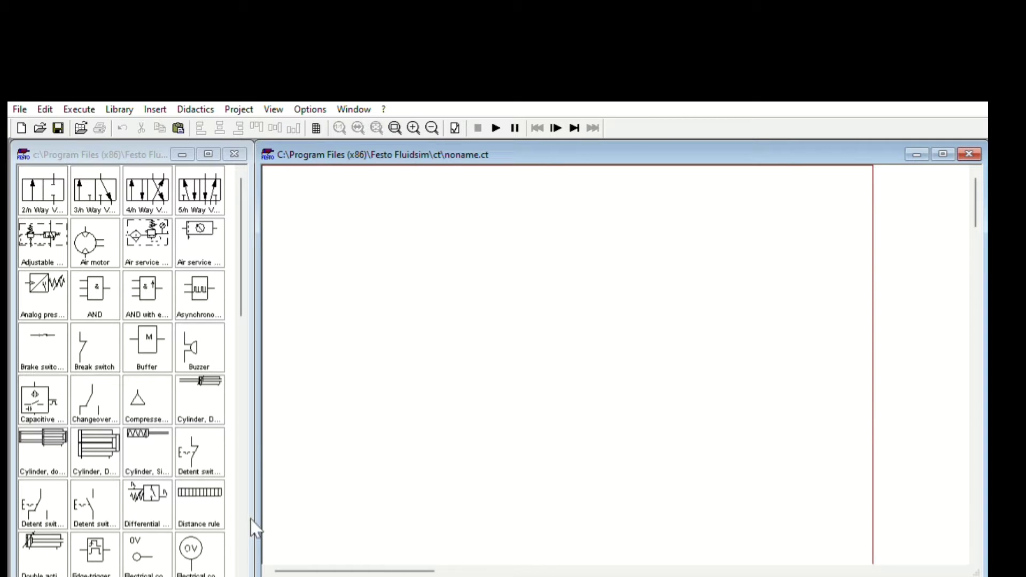
left_click(235, 549)
left_click_drag(235, 549, 575, 484)
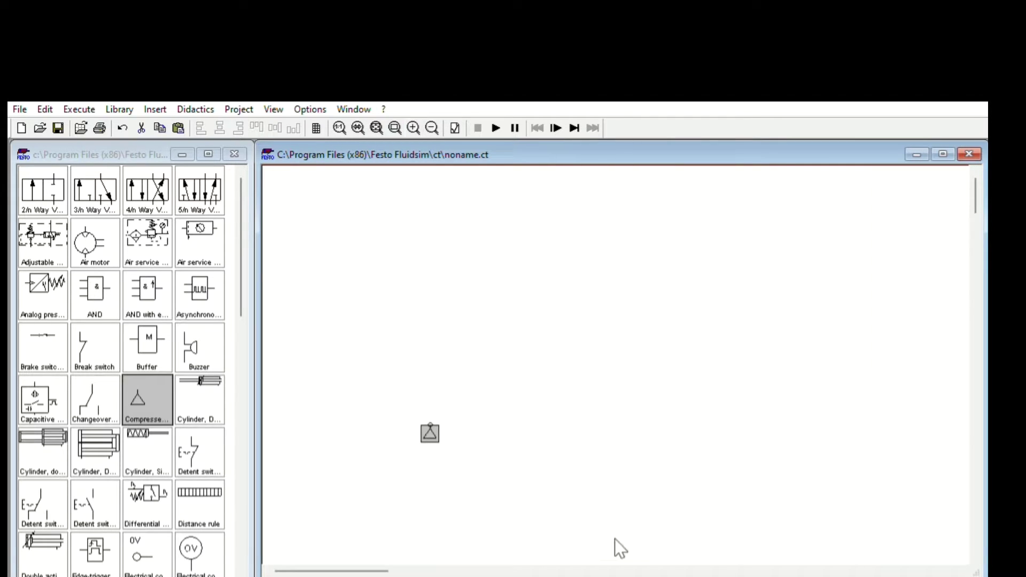
left_click_drag(647, 575, 599, 544)
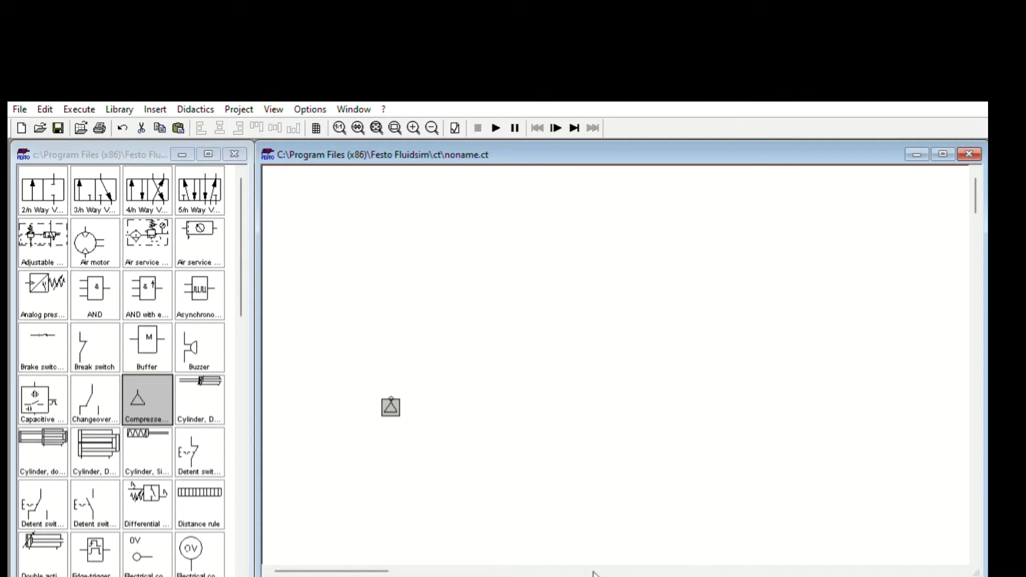
left_click_drag(391, 407, 378, 479)
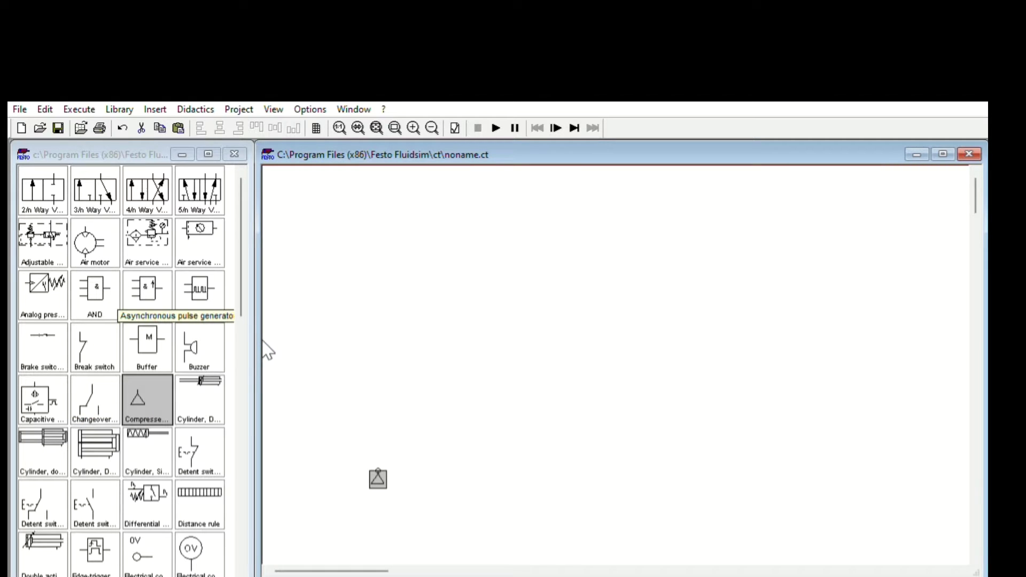
Place the simplified air service unit above the compressed air supply and a 3/n way valve above the service unit
left_click_drag(199, 240, 634, 547)
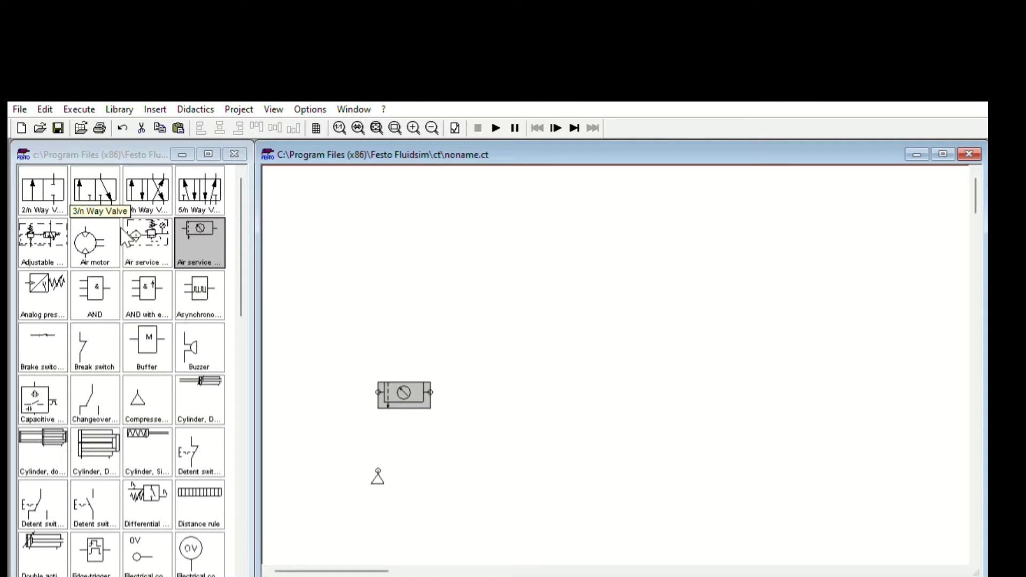
left_click_drag(101, 196, 649, 373)
left_click_drag(671, 445, 667, 432)
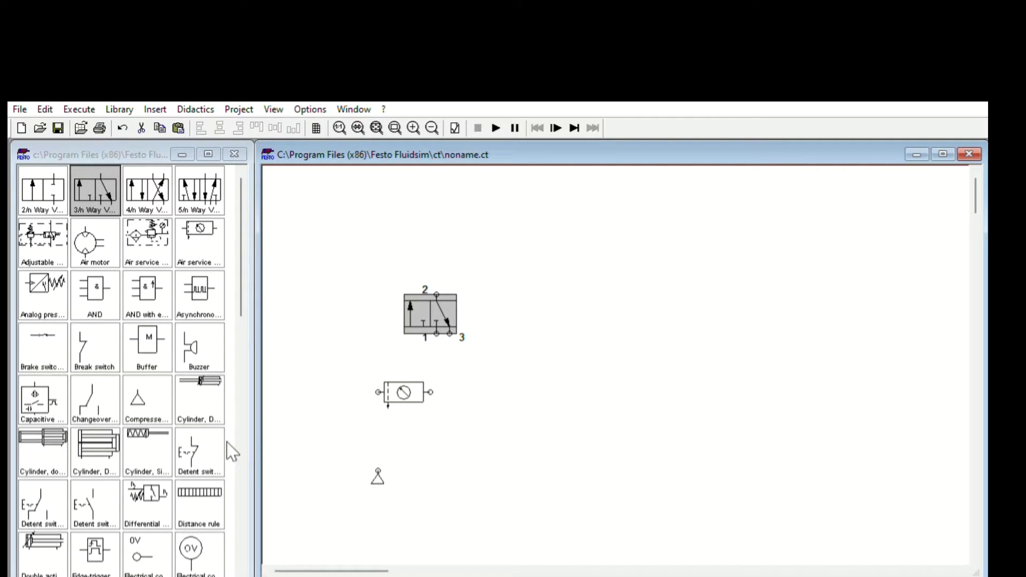
Place a single acting cylinder above the 3/n way valve, with its port in line with valve port 2
scroll(226, 442, "down", 2)
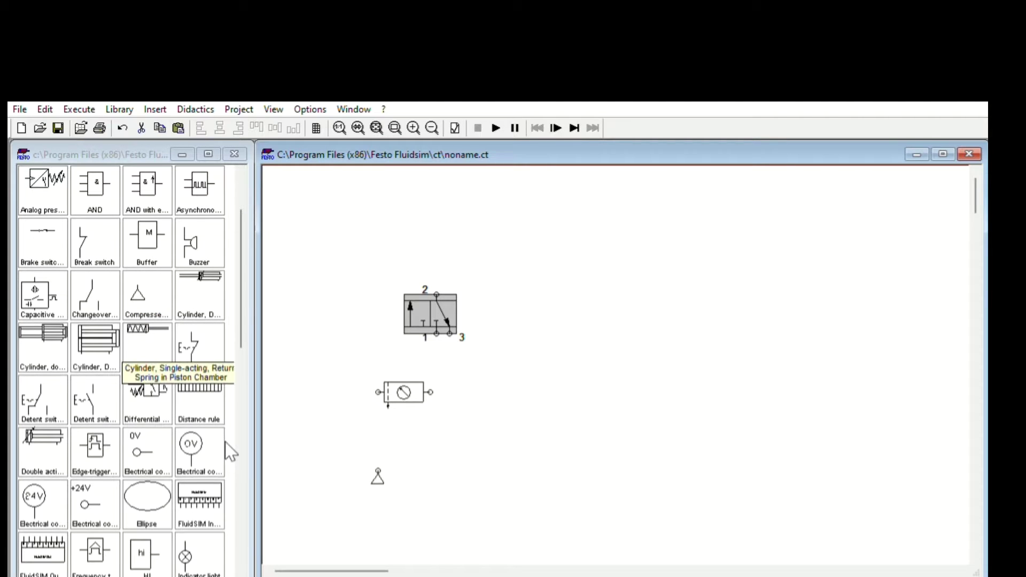
scroll(162, 469, "down", 8)
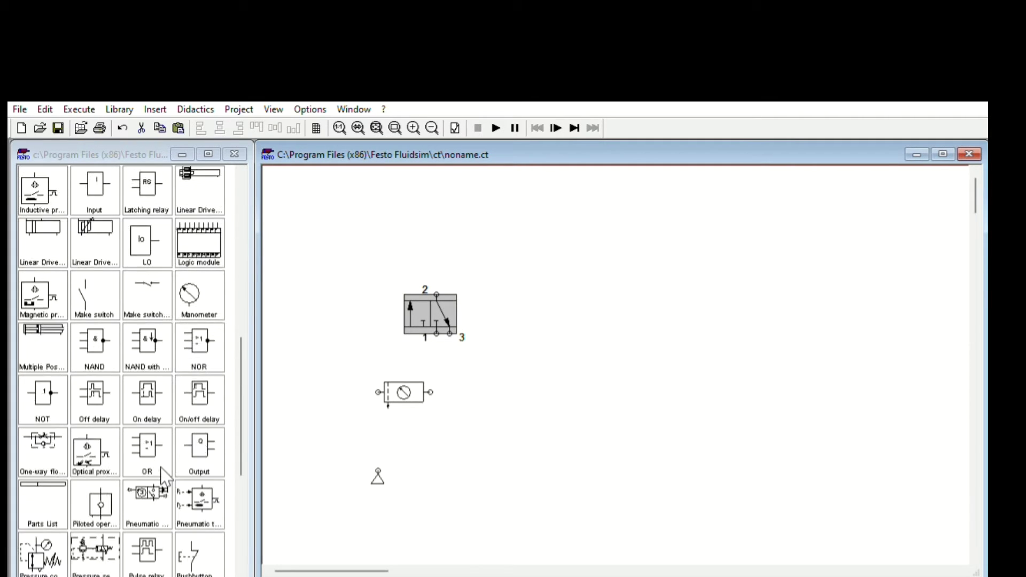
scroll(165, 474, "down", 7)
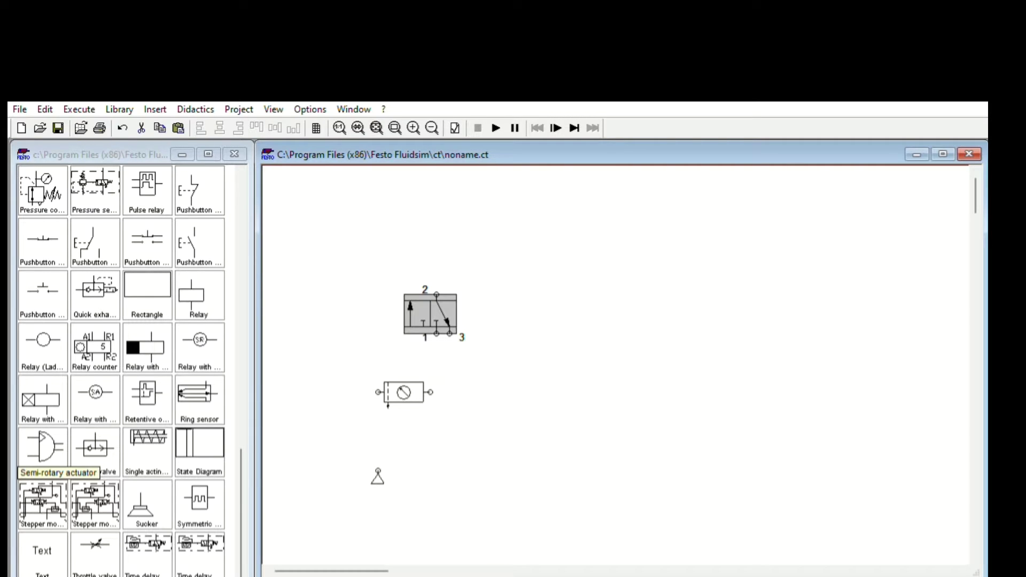
scroll(121, 369, "down", 1)
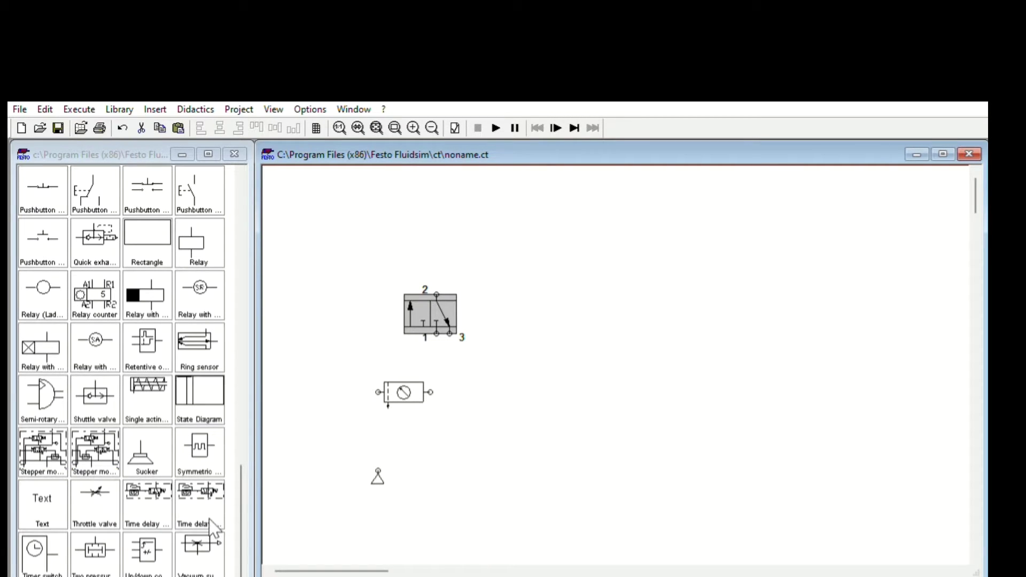
left_click_drag(147, 398, 714, 289)
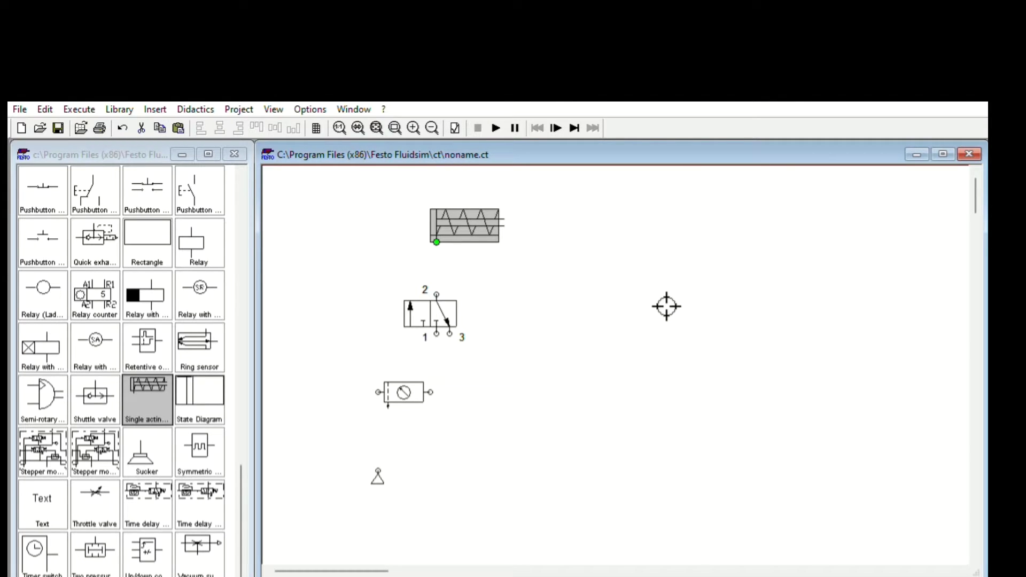
Connect the cylinder to valve port 2, valve port 1 to the air service unit, and the service unit to the compressed air supply
left_click(670, 307)
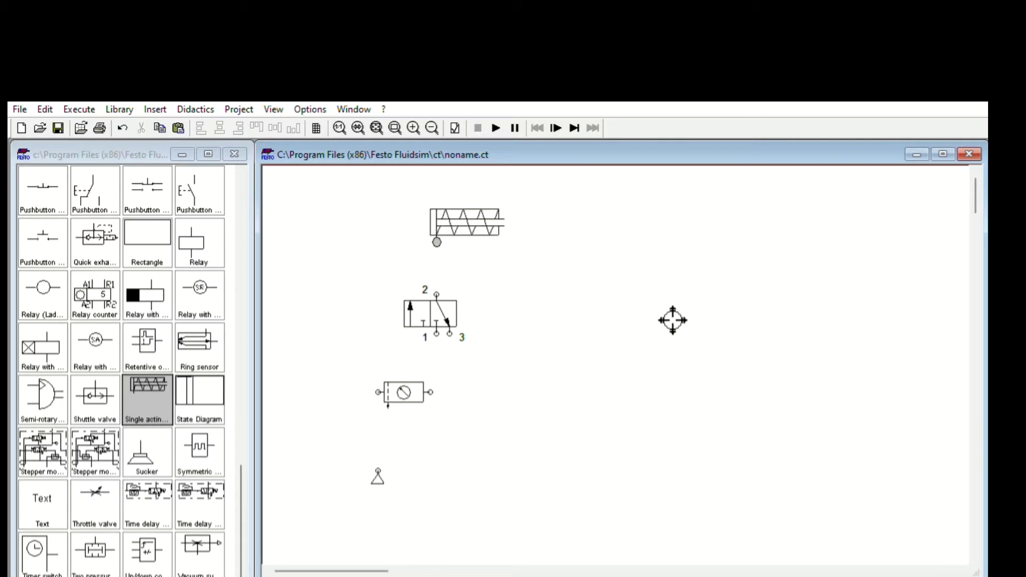
left_click_drag(670, 388, 667, 388)
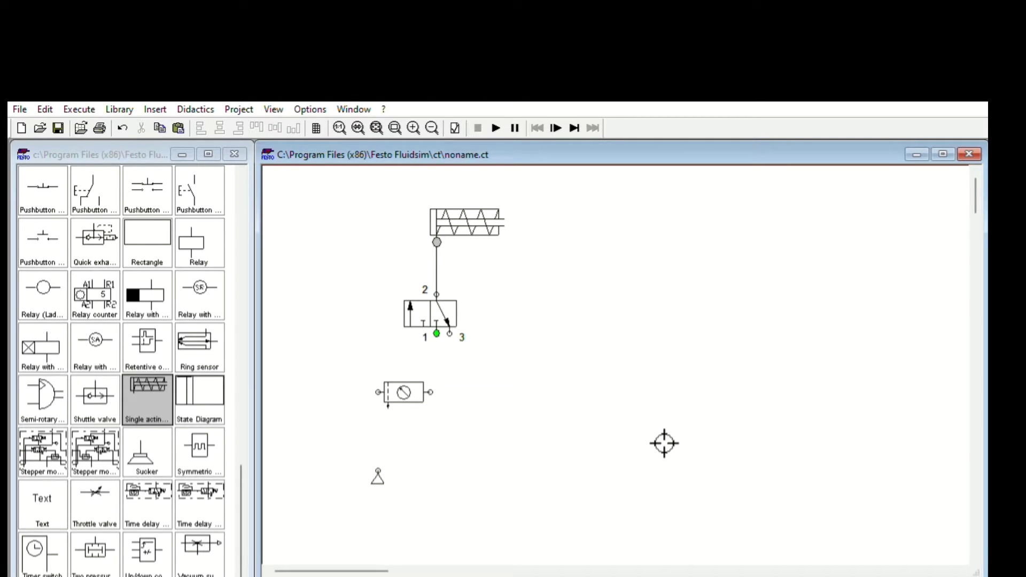
left_click_drag(664, 532, 663, 534)
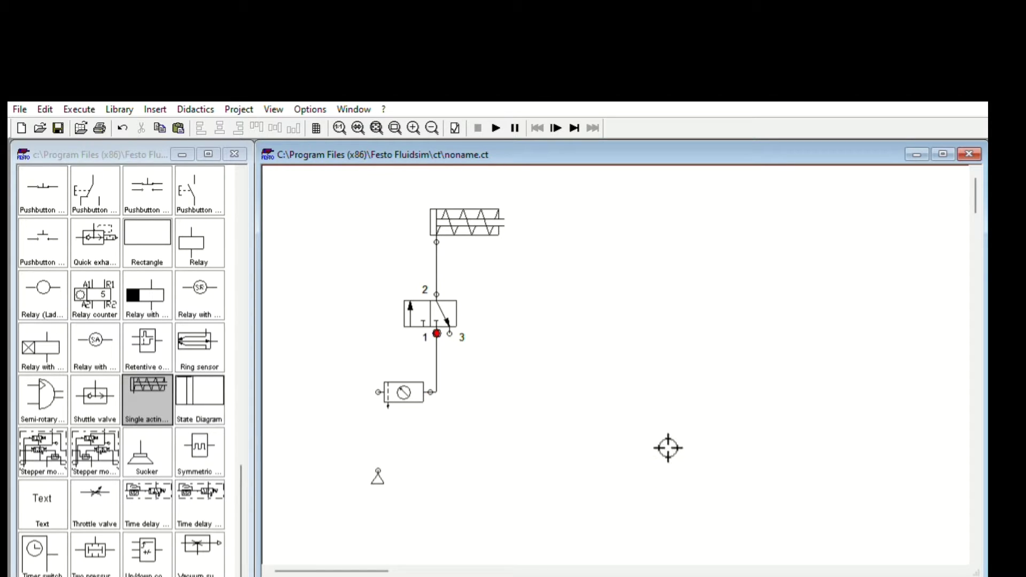
mouse_move(588, 518)
left_mouse_down()
mouse_move(611, 534)
mouse_move(587, 527)
left_mouse_up()
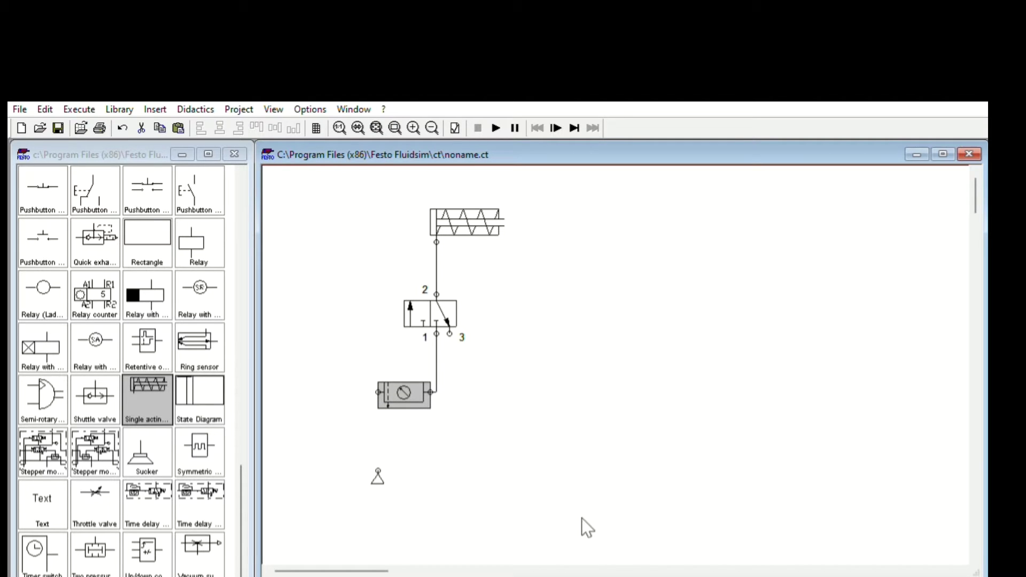
left_click(584, 546)
left_click_drag(378, 471, 378, 393)
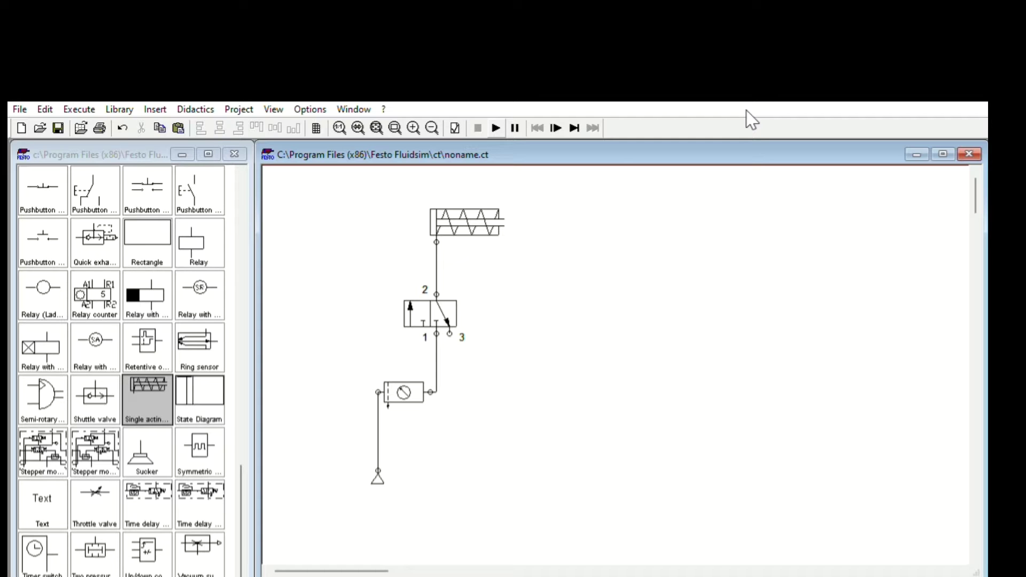
Simulate the single acting cylinder circuit with valve port 3 left open, try to switch the 3/n way valve, and return to editing
left_click(496, 128)
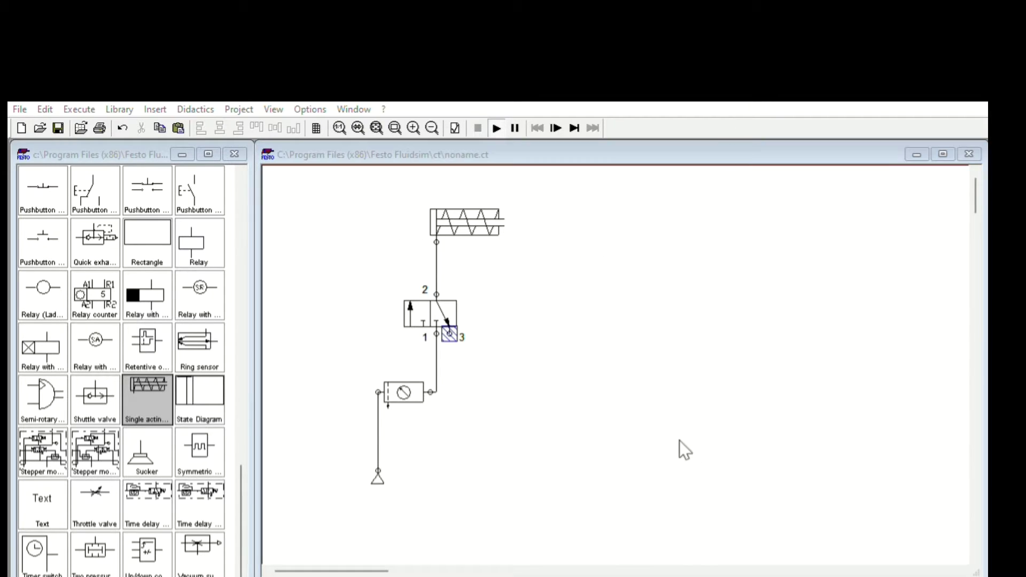
key("Return")
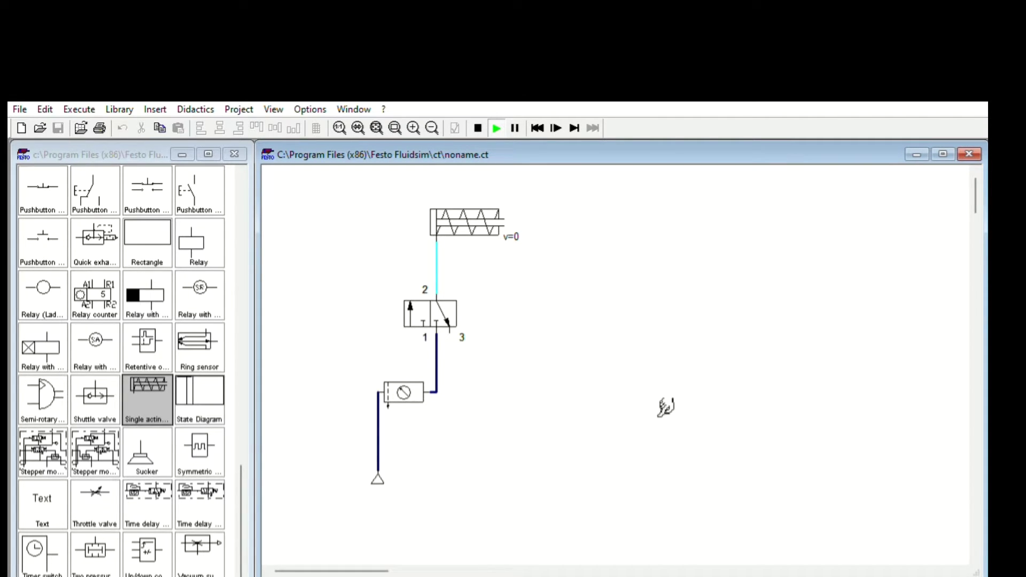
left_click(441, 313)
key("F5")
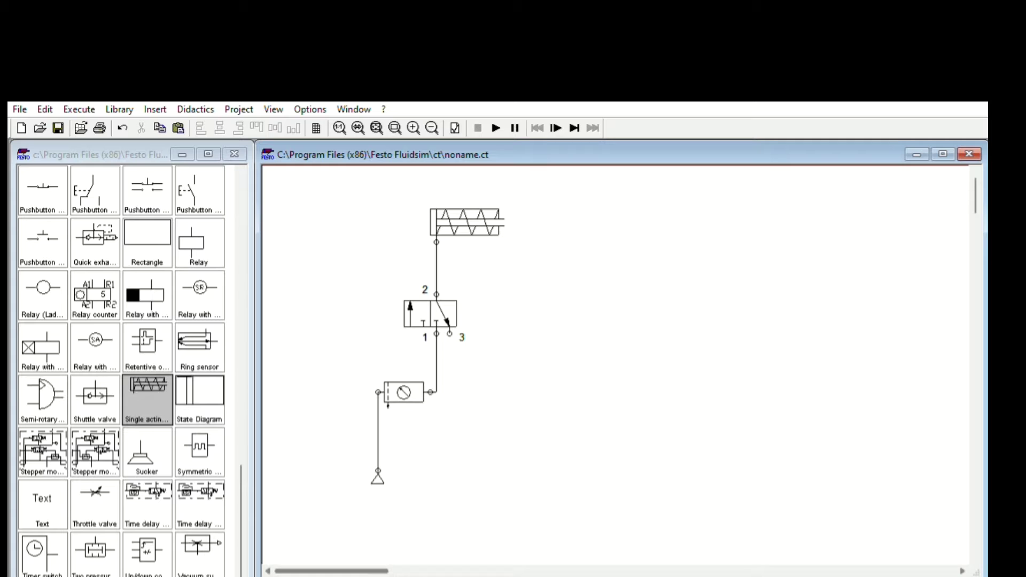
Place a double acting cylinder in the empty area to the right of the first circuit
left_click_drag(331, 571, 369, 572)
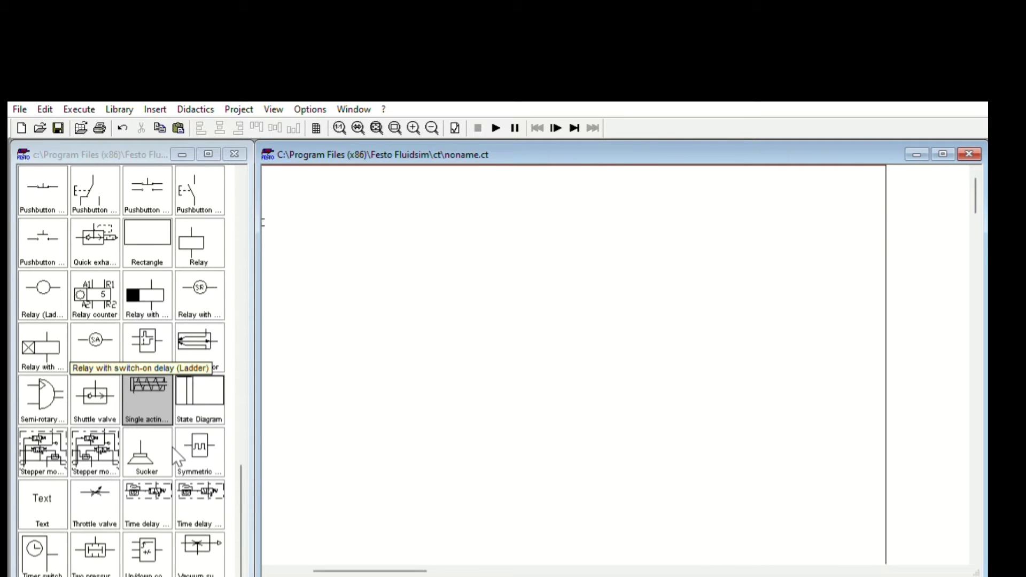
scroll(174, 444, "up", 5)
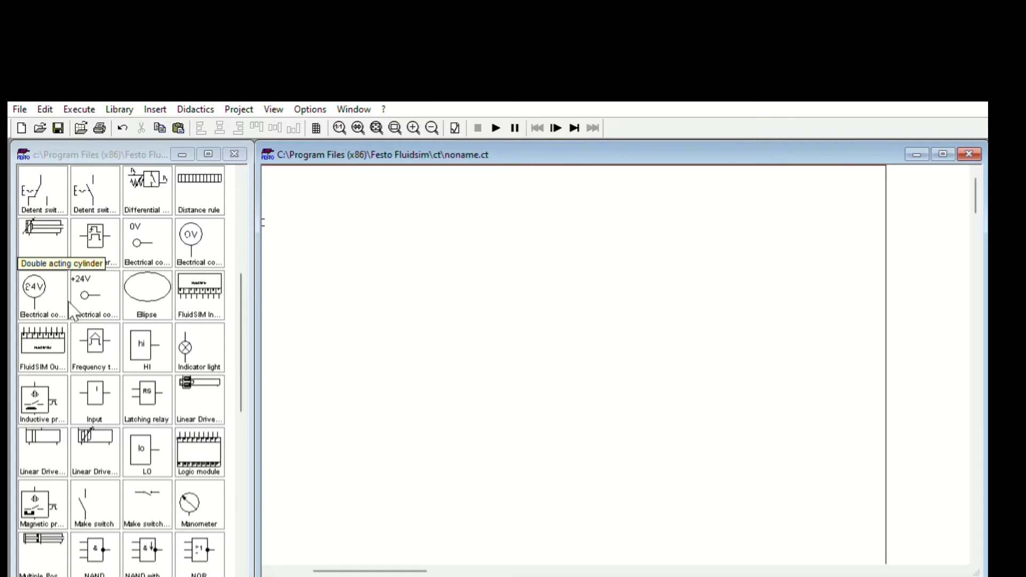
left_click_drag(43, 238, 643, 253)
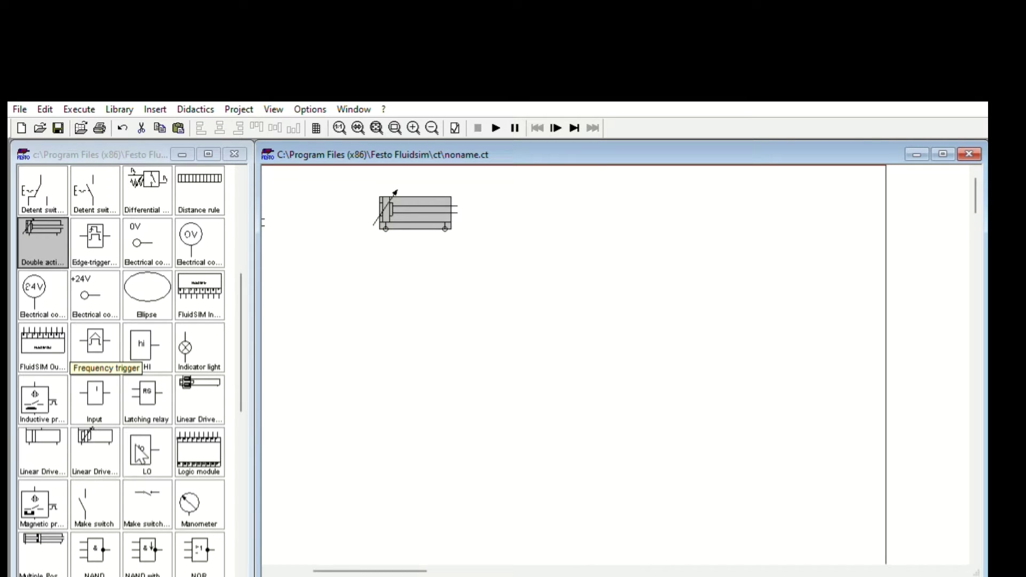
Place two one-way flow control valves side by side below the double acting cylinder
scroll(144, 449, "down", 4)
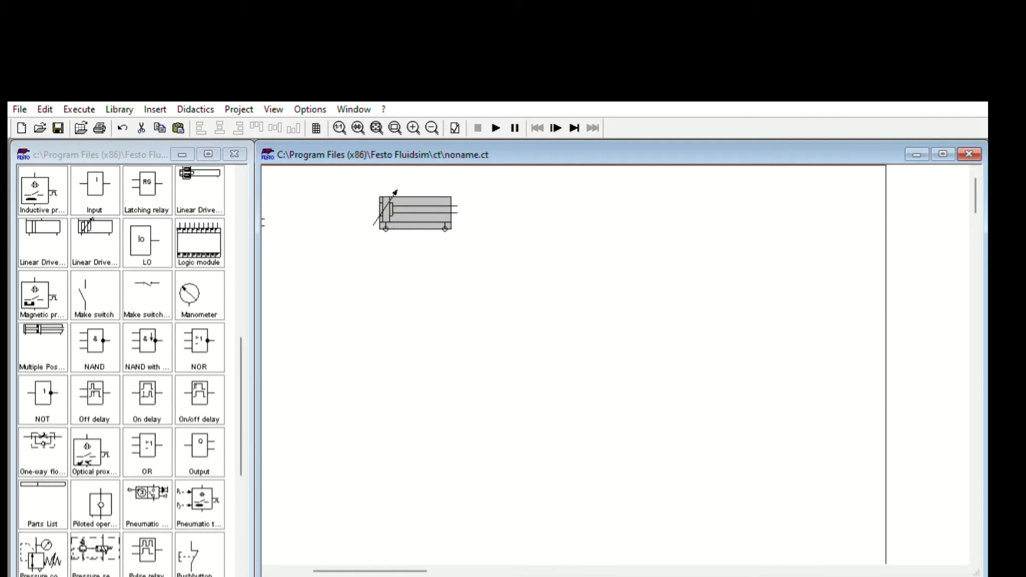
left_click_drag(42, 452, 552, 394)
left_click_drag(43, 452, 702, 379)
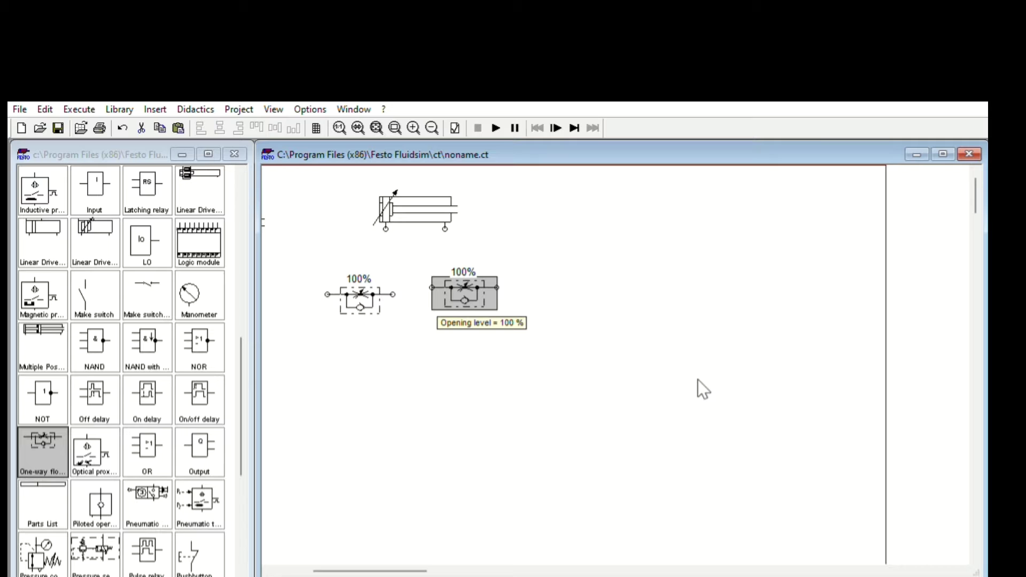
Place a 5/n way valve below the two flow control valves and a compressed air supply beneath it
scroll(283, 421, "up", 10)
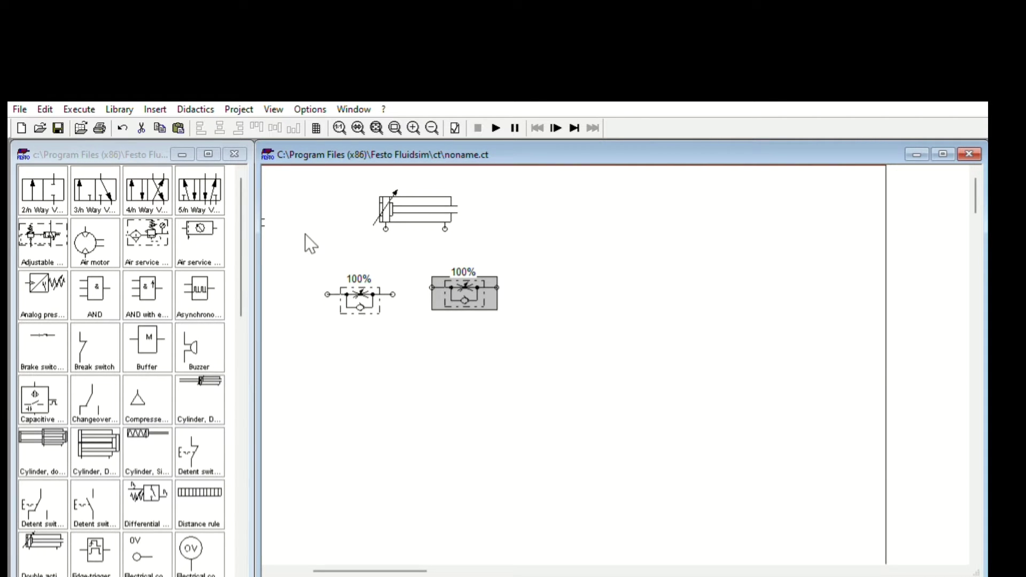
left_click_drag(200, 190, 612, 509)
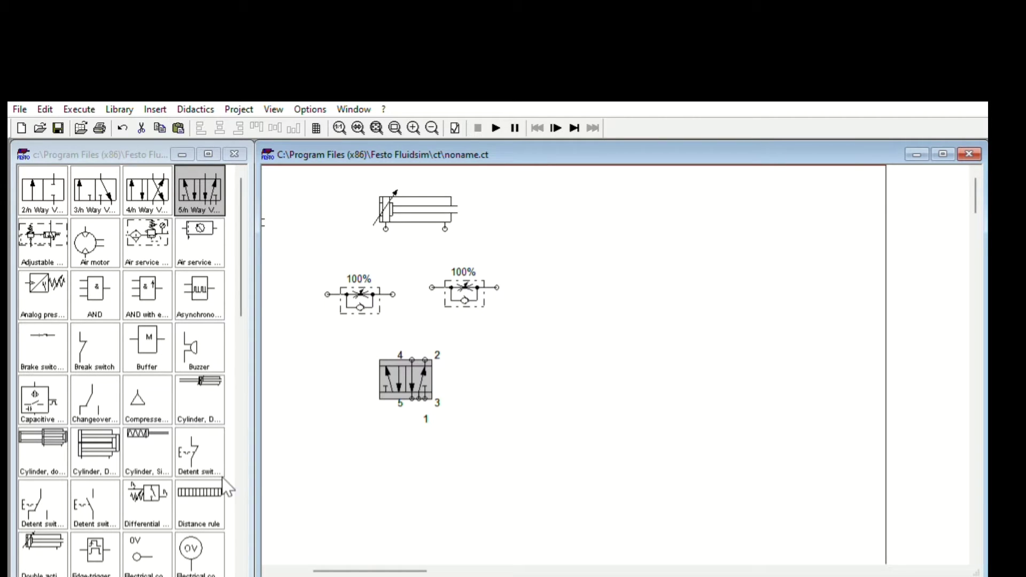
left_click_drag(140, 400, 409, 467)
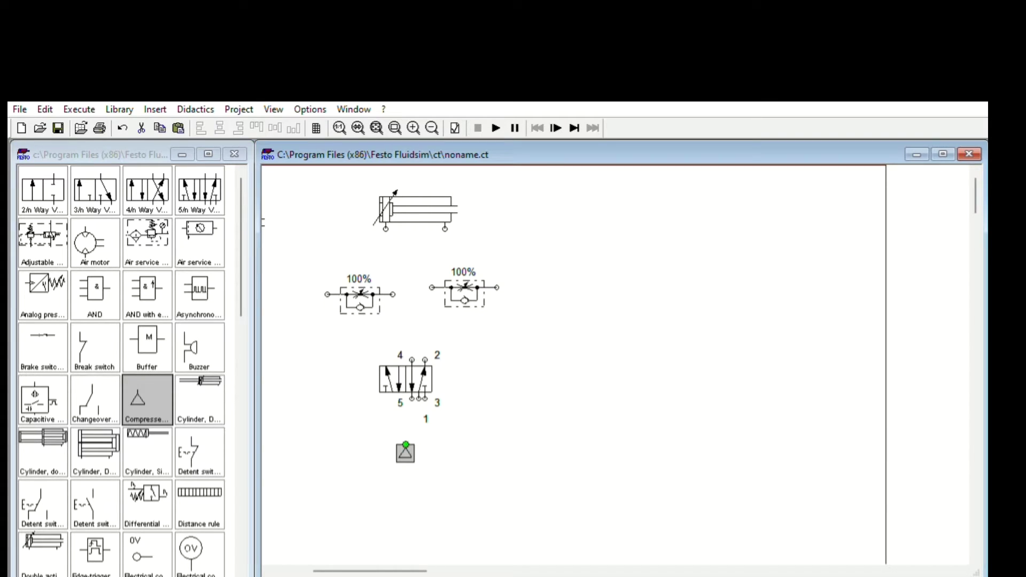
Rotate both one-way flow control valves to vertical and align them side by side between the double acting cylinder and the 5/n way valve
scroll(614, 363, "left", 5)
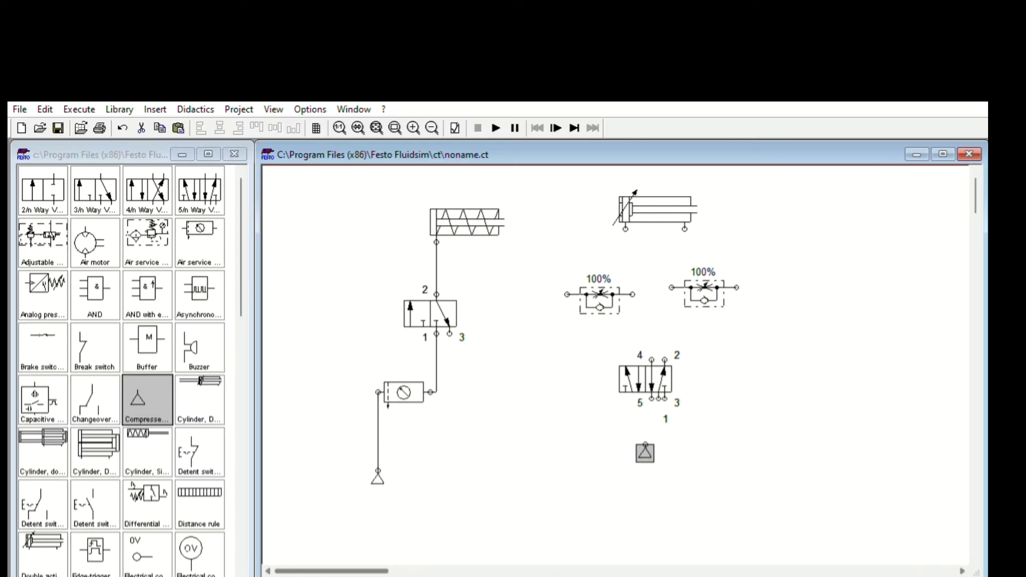
scroll(615, 363, "right", 3)
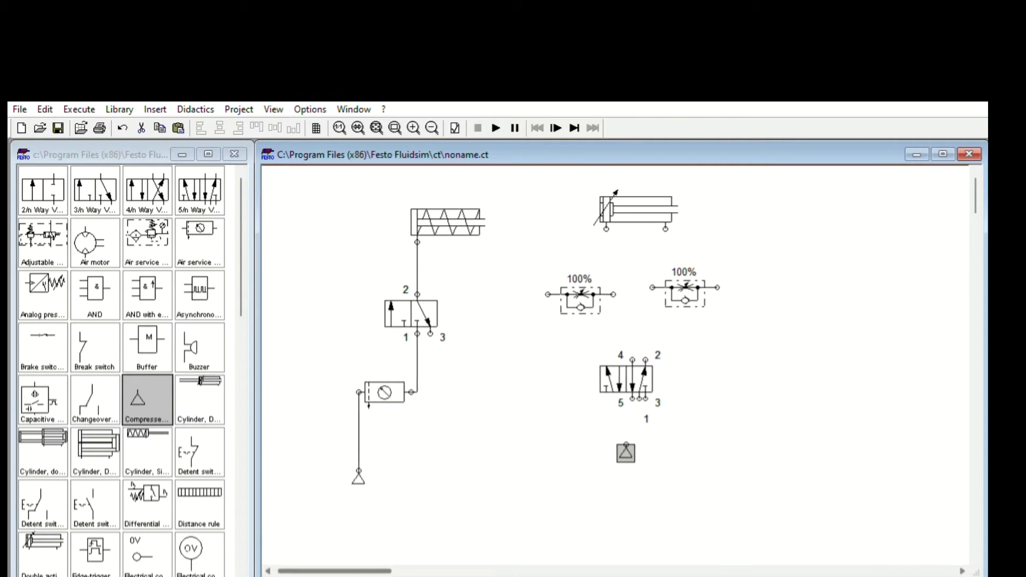
scroll(615, 363, "right", 3)
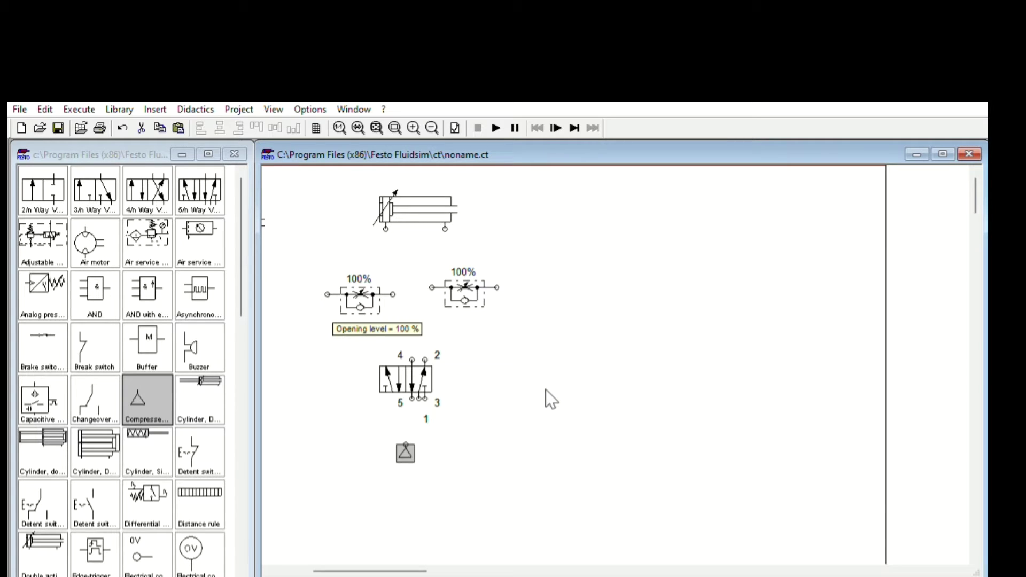
right_click(364, 296)
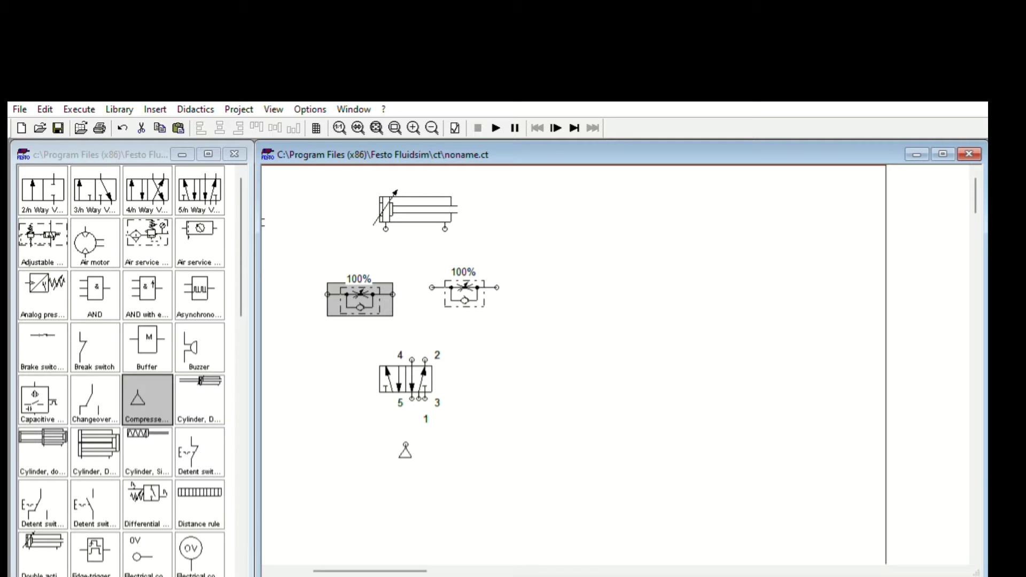
left_click(539, 423)
right_click(476, 290)
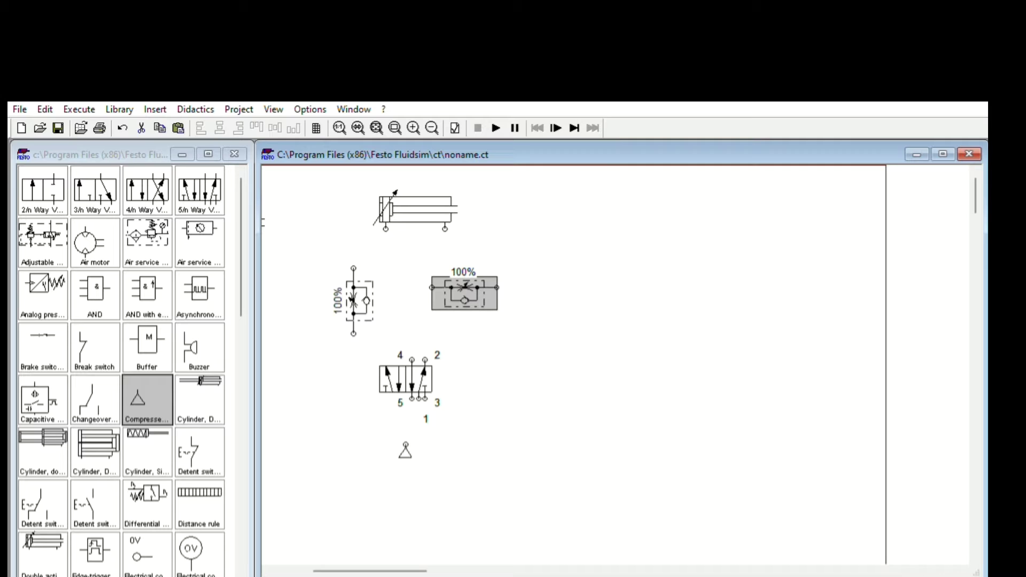
left_click(770, 392)
left_click_drag(538, 374, 560, 382)
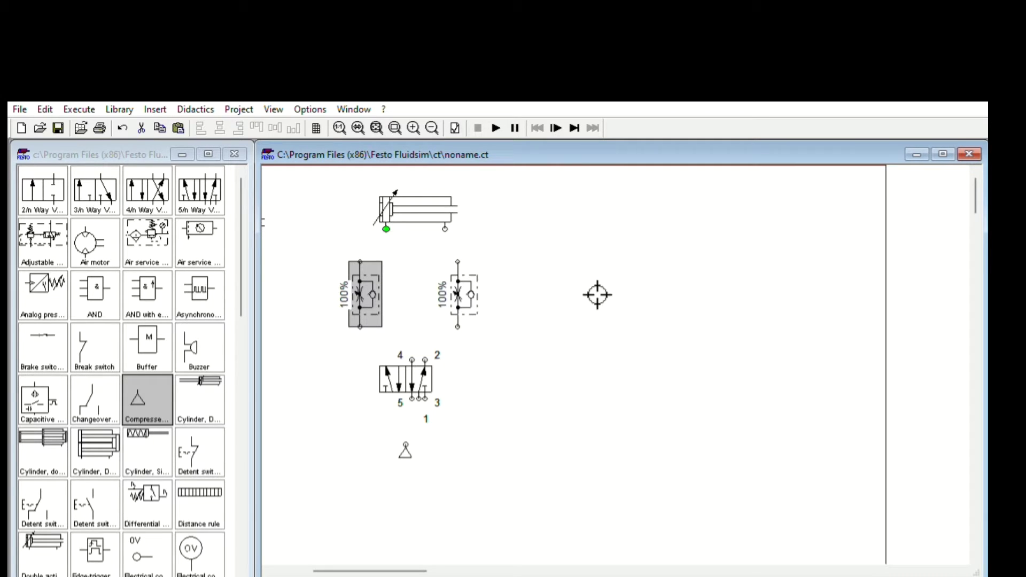
Connect the double acting cylinder's two ports to the upper ports of the one-way flow control valves
mouse_move(598, 294)
left_mouse_down()
mouse_move(586, 292)
mouse_move(553, 332)
left_mouse_up()
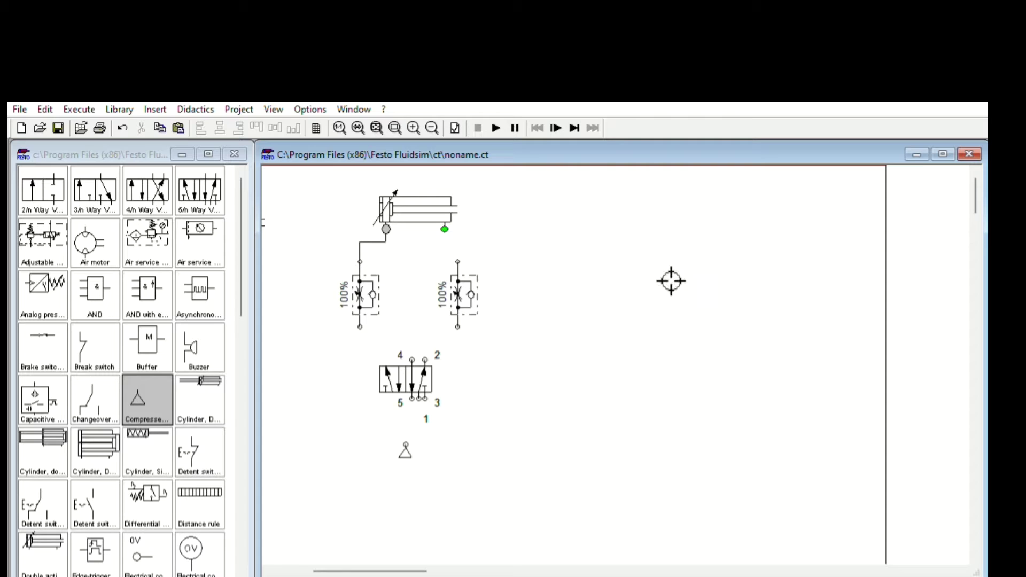
left_click_drag(671, 281, 695, 348)
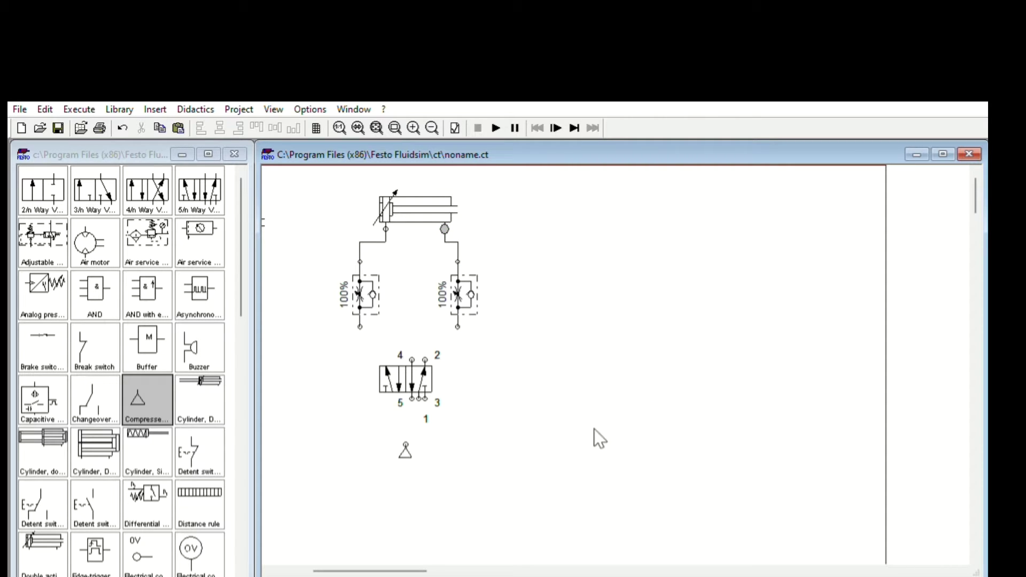
Connect the flow control valves' lower ports to ports 4 and 2 of the 5/n way valve, and the aligned air supply to port 1
left_click_drag(551, 438, 630, 481)
left_click_drag(704, 438, 649, 483)
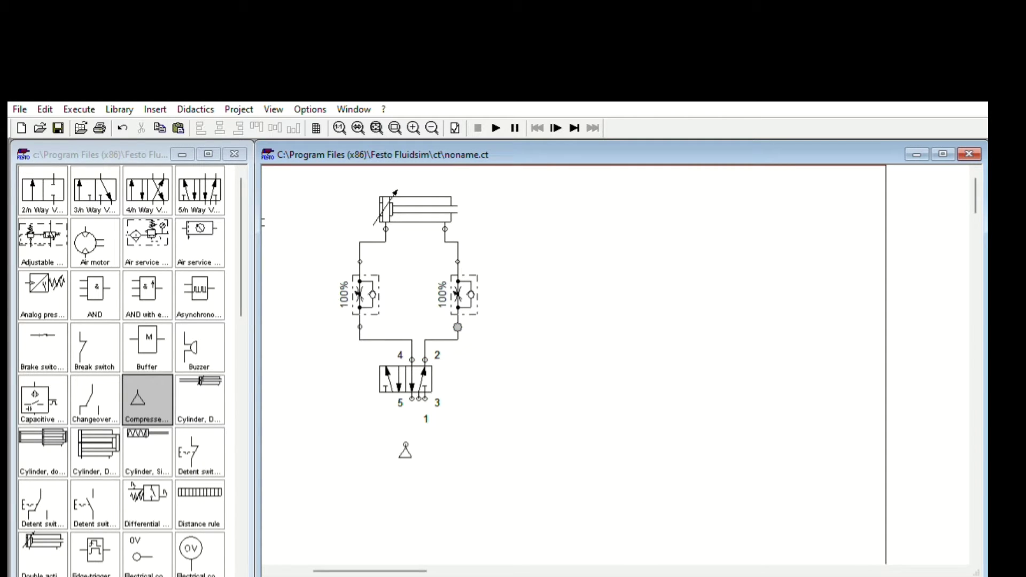
left_click_drag(406, 451, 419, 453)
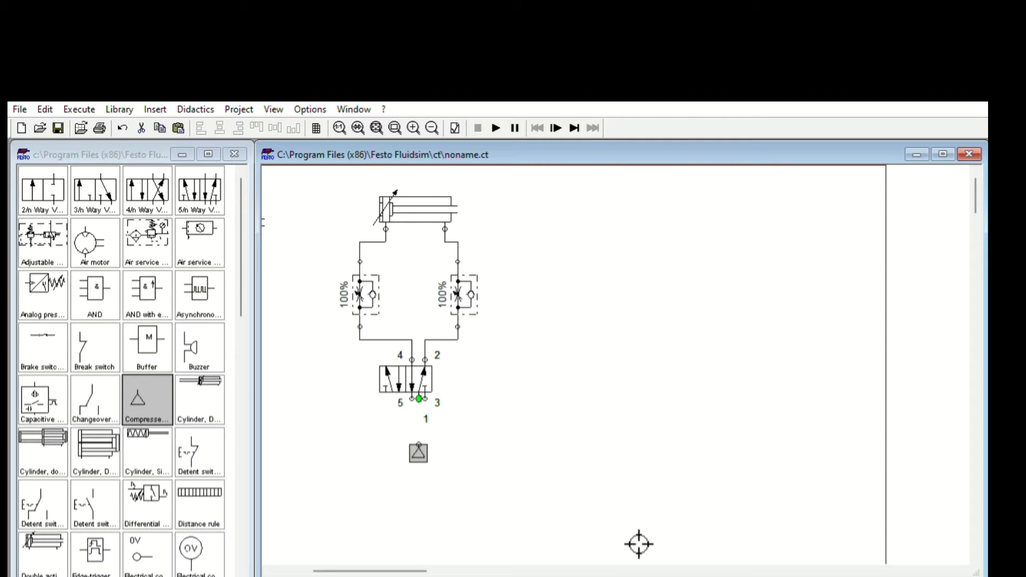
left_click_drag(419, 398, 419, 444)
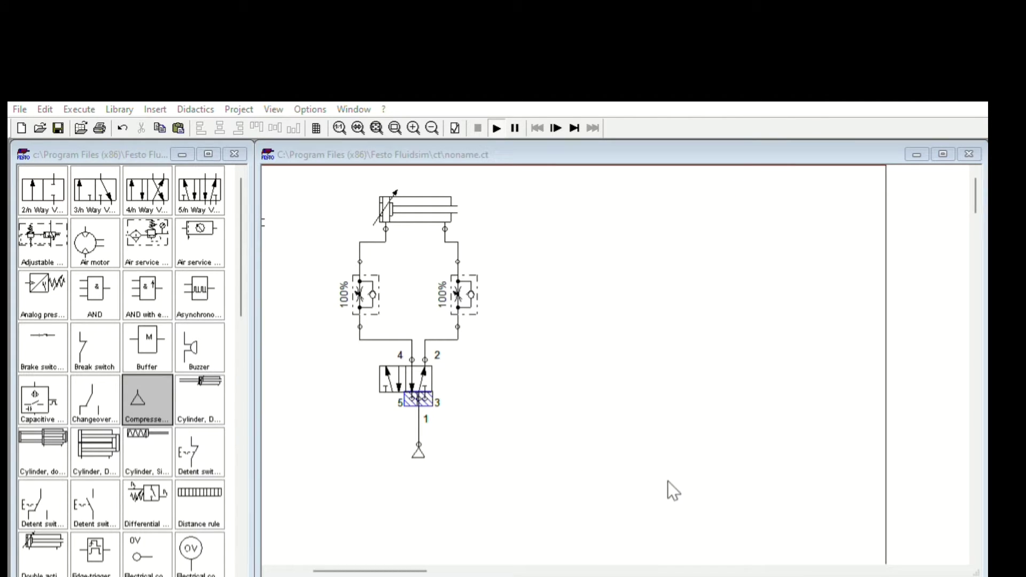
Simulate the double acting cylinder circuit, switch the 5/n way valve to extend the cylinder, and stop the simulation
key("F9")
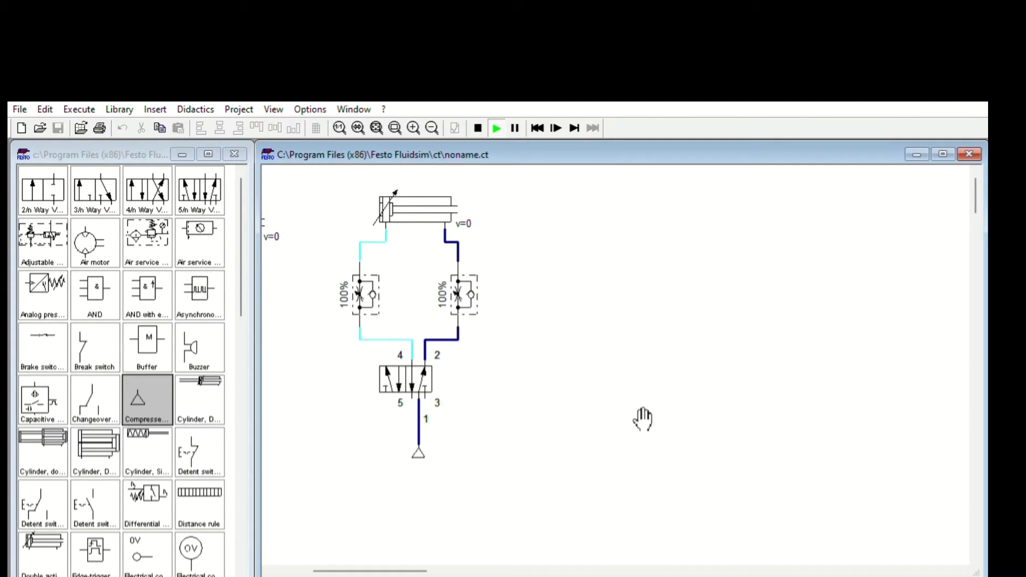
left_click(609, 509)
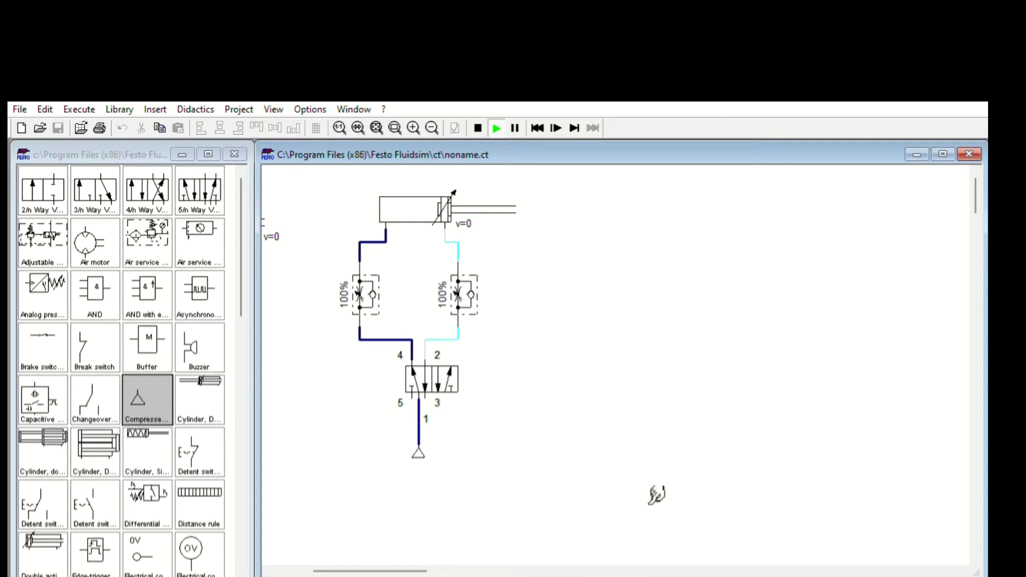
key("F5")
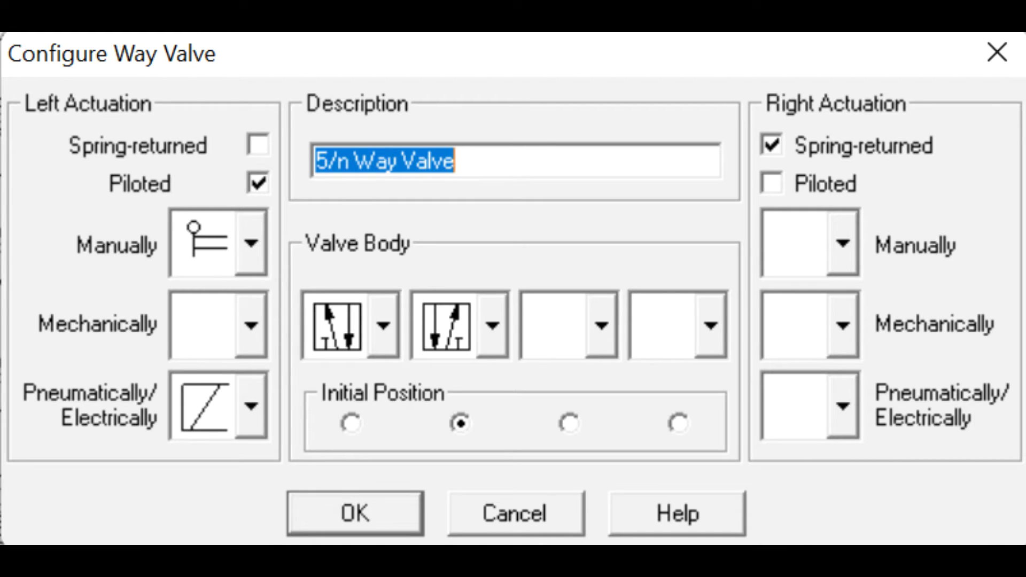
Configure the 5/n way valve with piloted manual lever and solenoid actuation on the left and spring return on the right, and simulate it
key("Return")
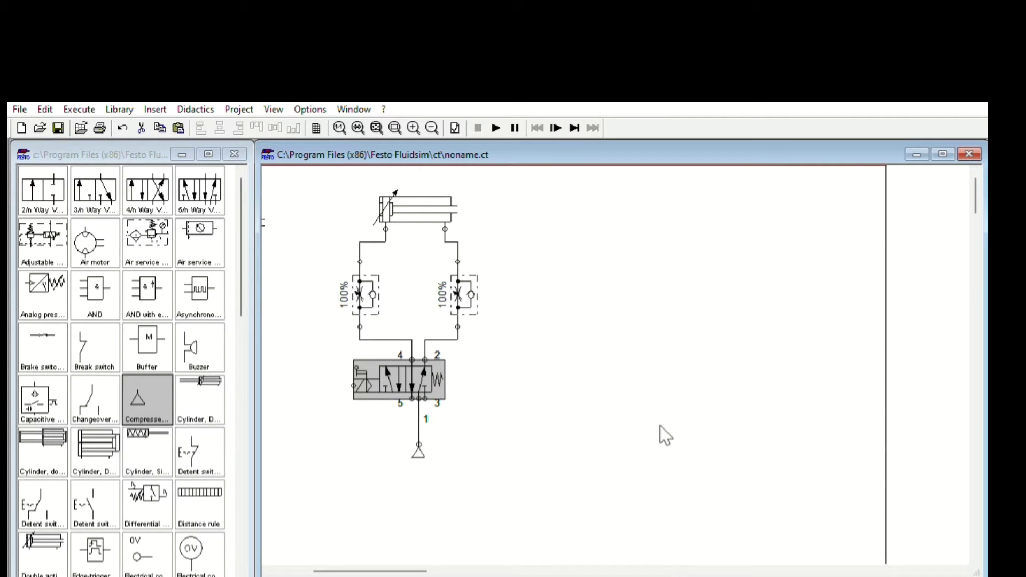
key("F9")
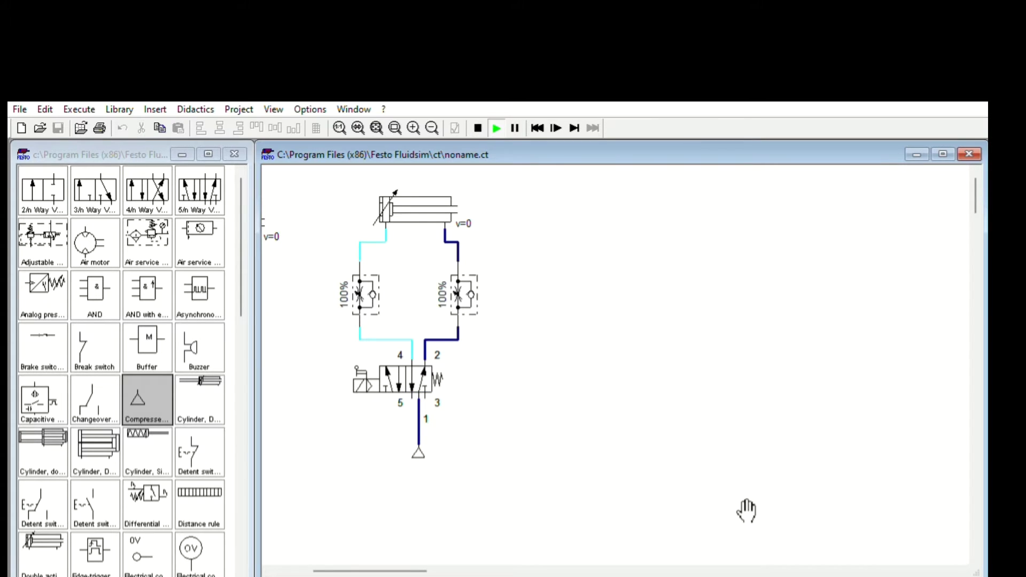
left_click(623, 498)
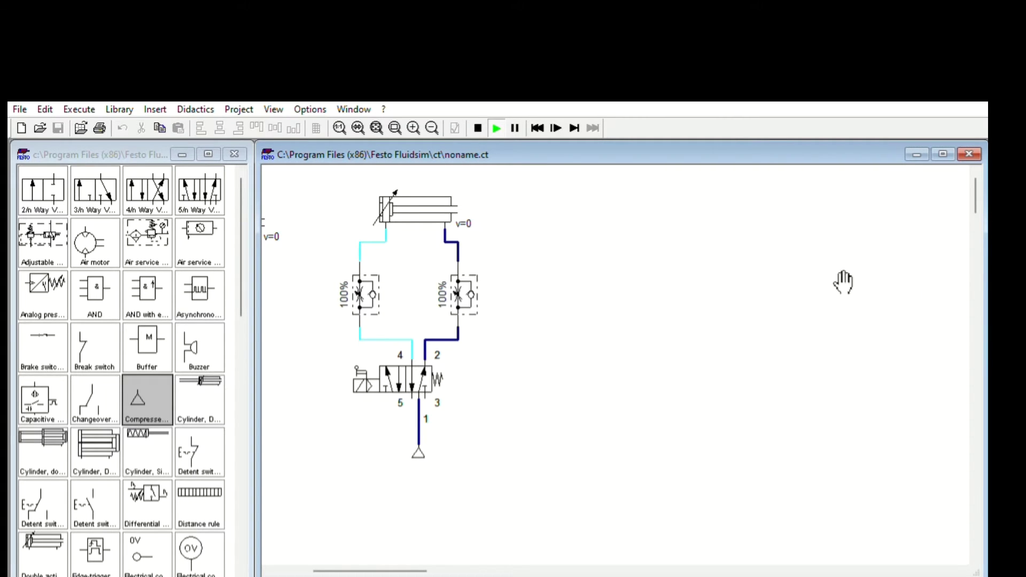
key("F5")
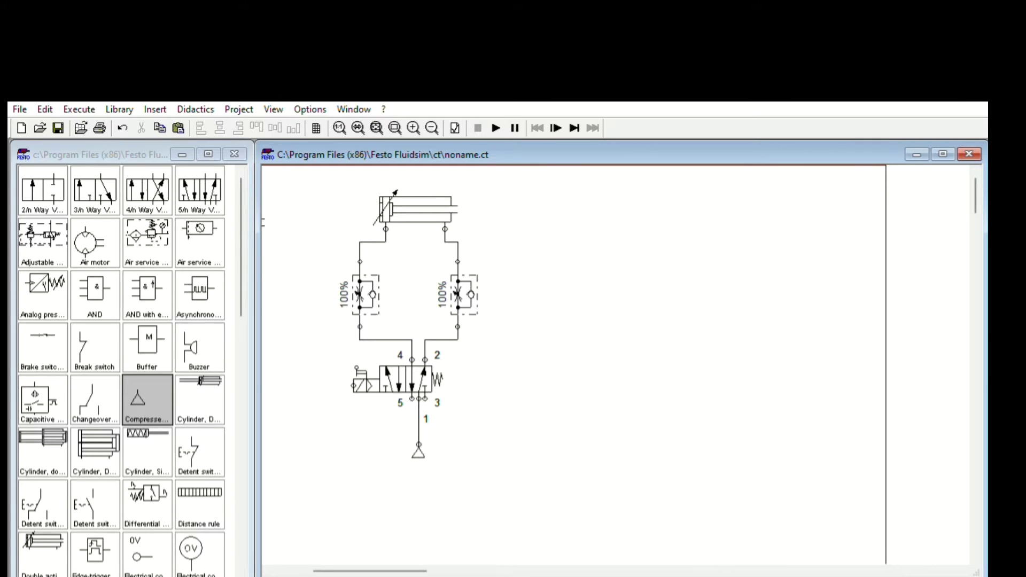
Place a +24V electrical connection beside the double acting cylinder circuit and a 0V connection below it
scroll(615, 369, "left", 5)
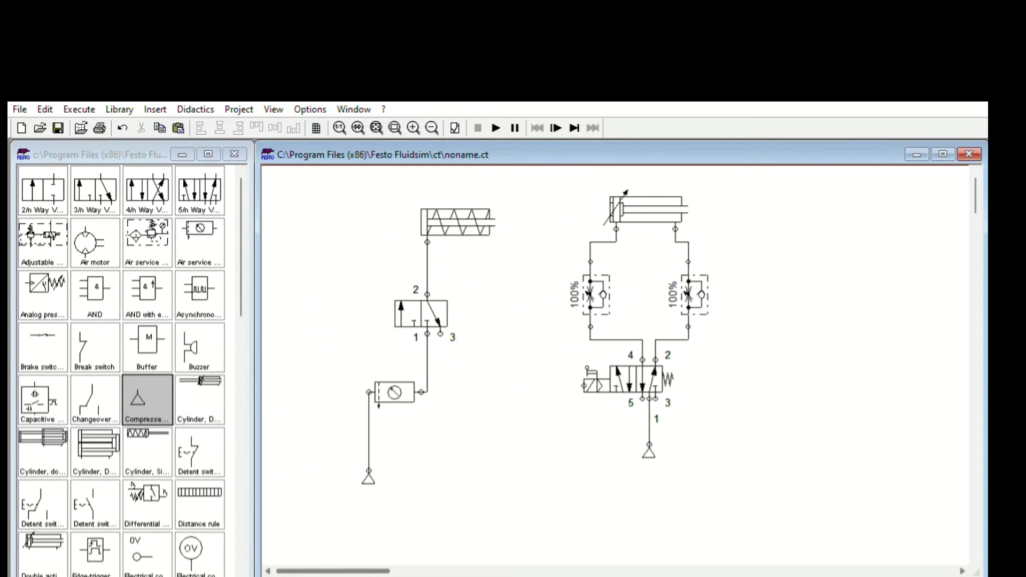
scroll(614, 369, "right", 1)
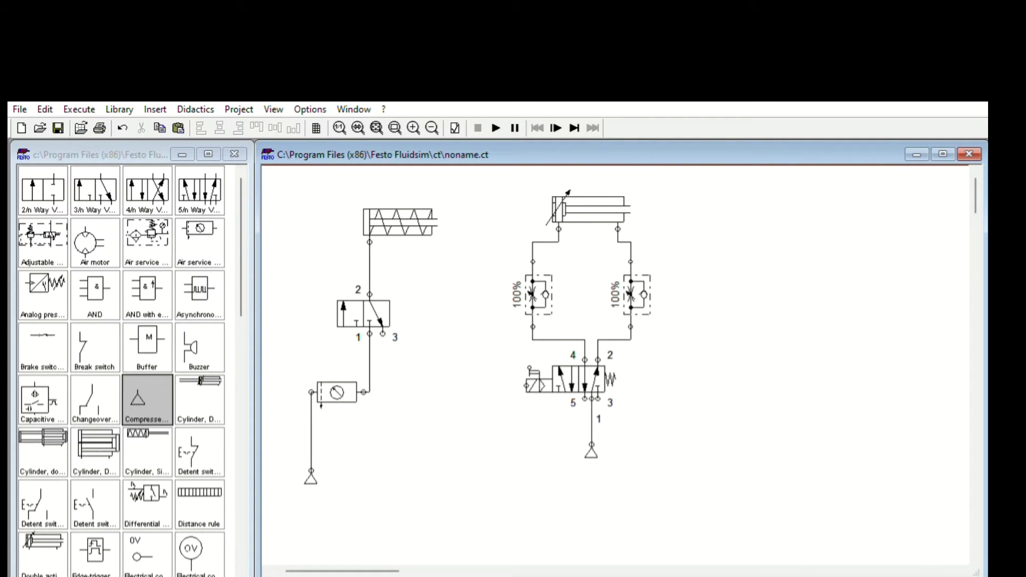
scroll(615, 369, "right", 4)
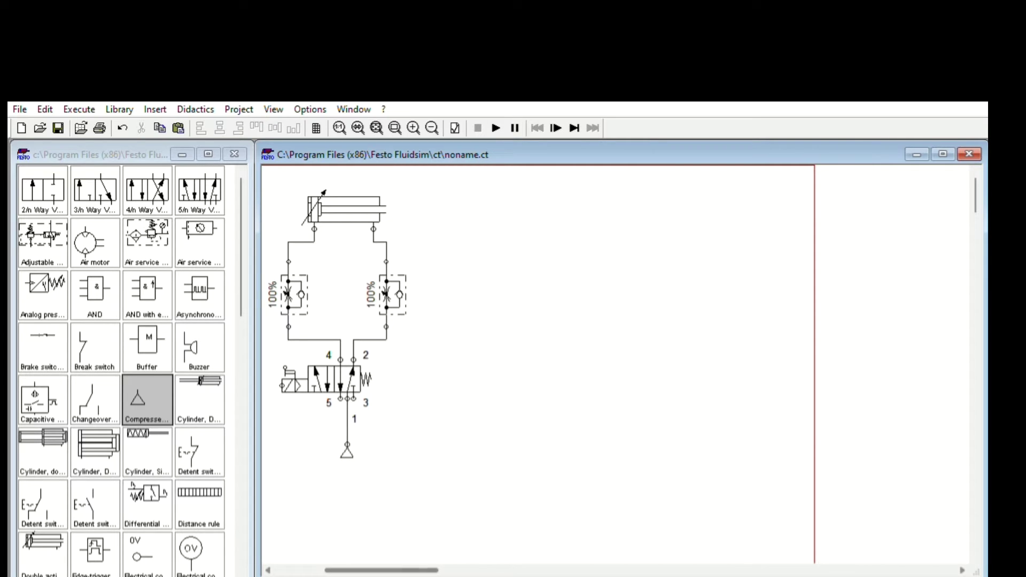
scroll(122, 369, "down", 1)
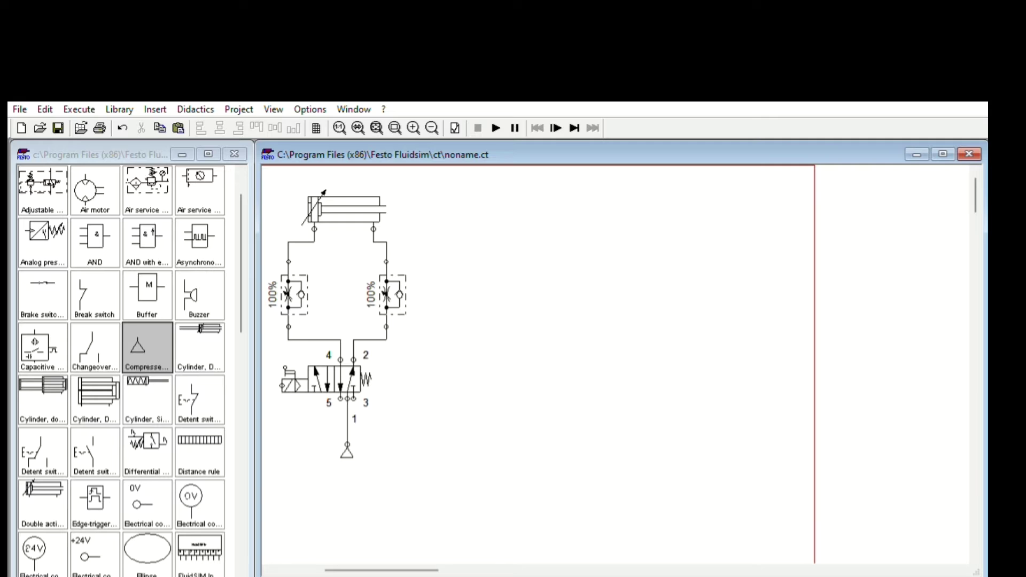
left_click_drag(95, 555, 770, 258)
left_click_drag(147, 502, 483, 428)
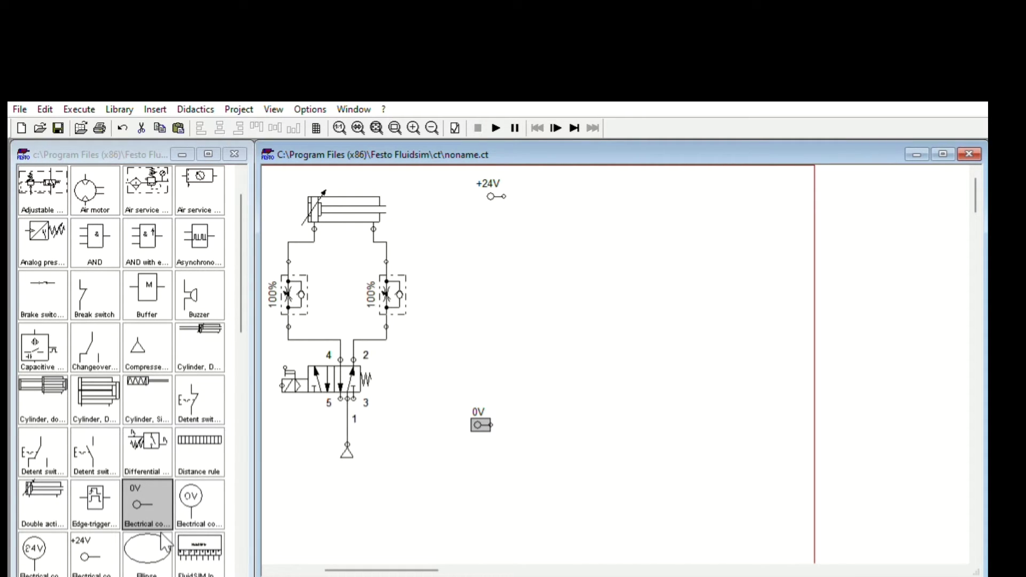
Place a break pushbutton beside the +24V connection, rotate it to horizontal and align it with the connection
scroll(161, 526, "down", 5)
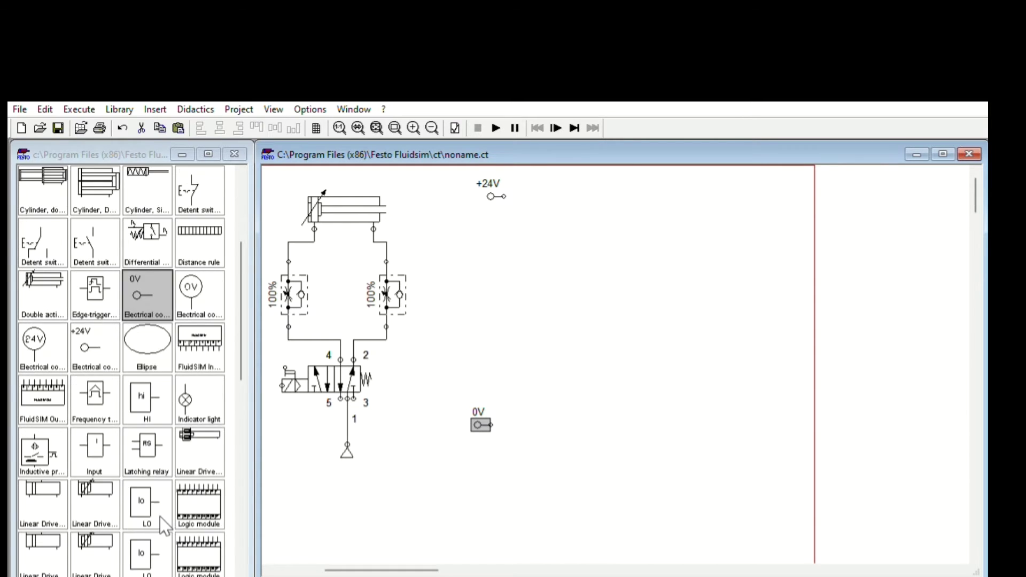
scroll(163, 527, "down", 5)
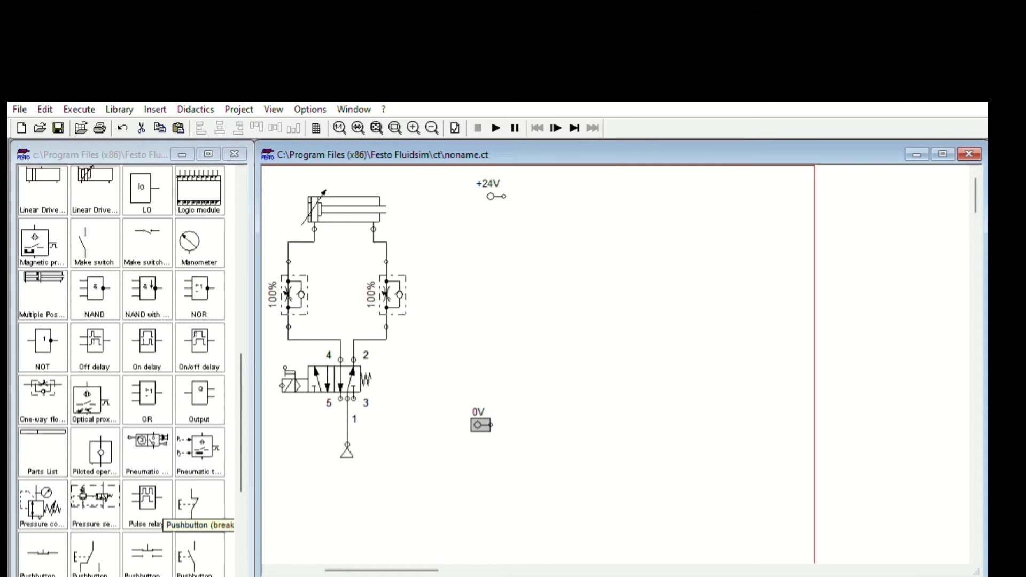
left_click_drag(195, 505, 866, 242)
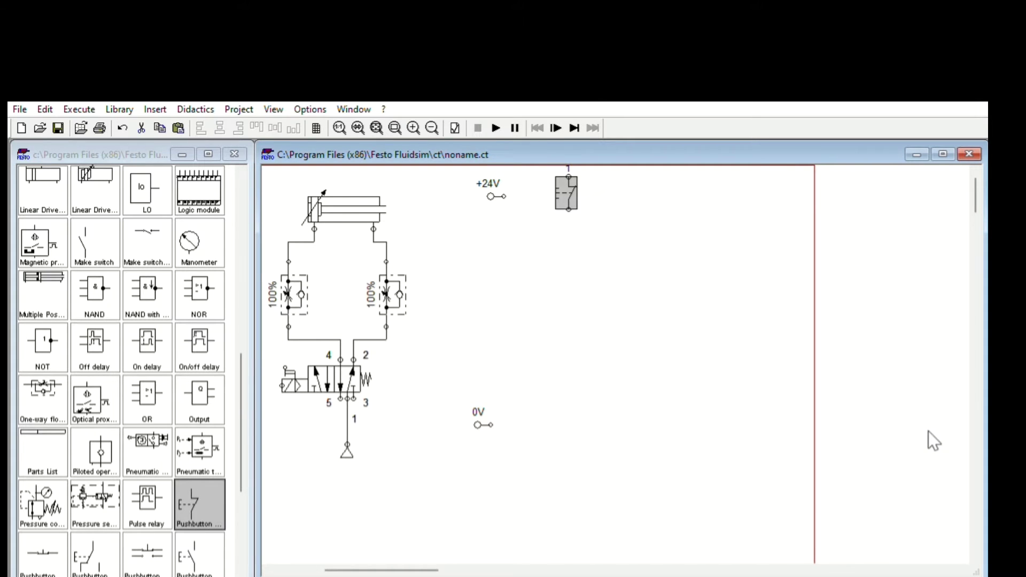
key("ctrl+r")
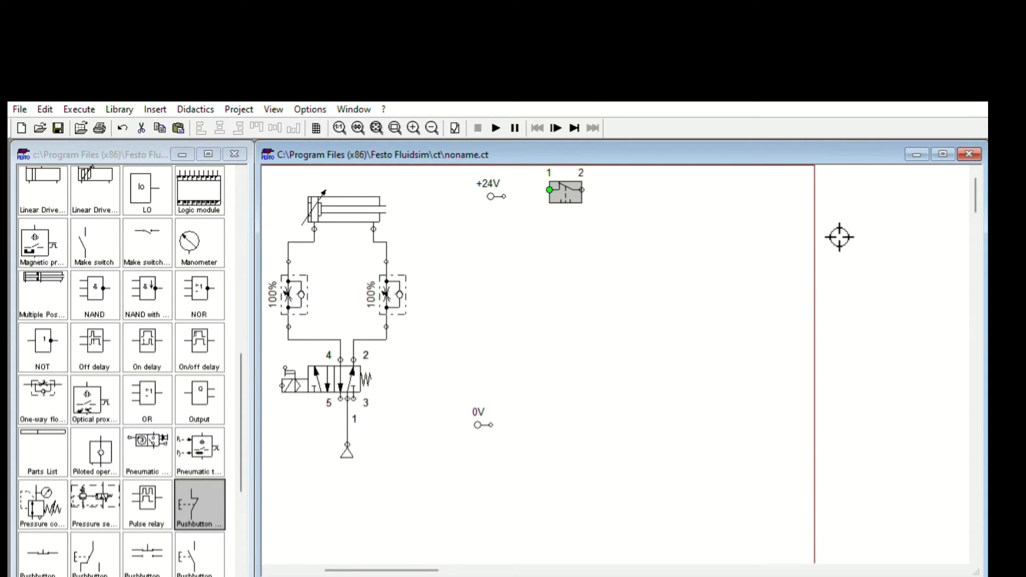
key("Down")
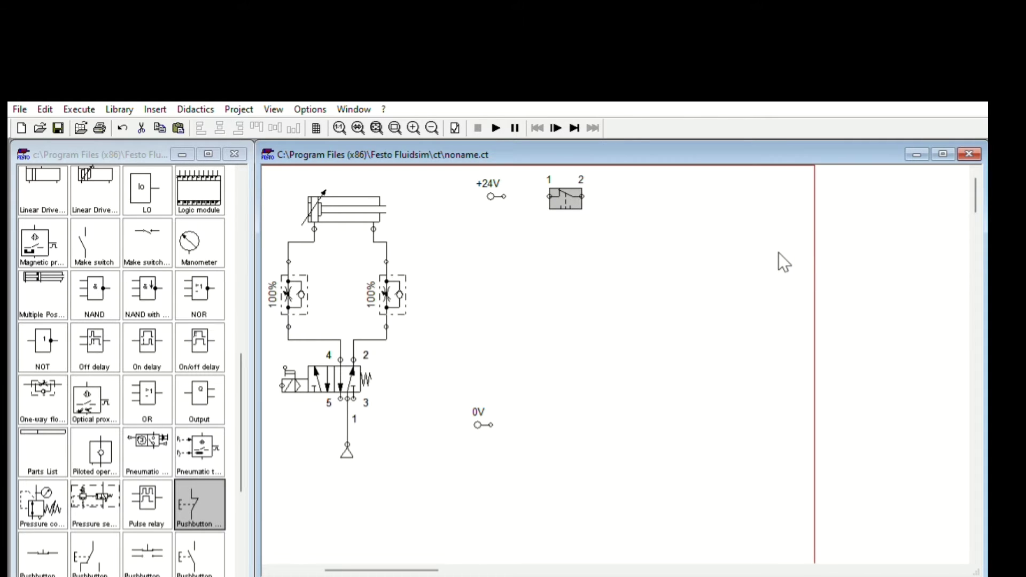
Place a make switch to the lower right of the break pushbutton and a valve solenoid vertically aligned beneath the switch
scroll(256, 465, "up", 5)
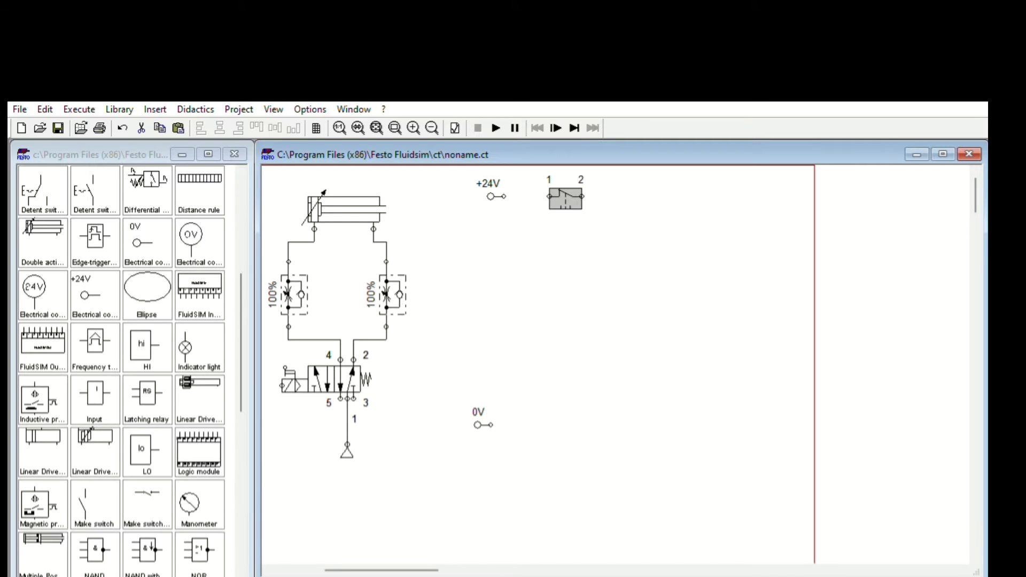
left_click_drag(94, 505, 711, 279)
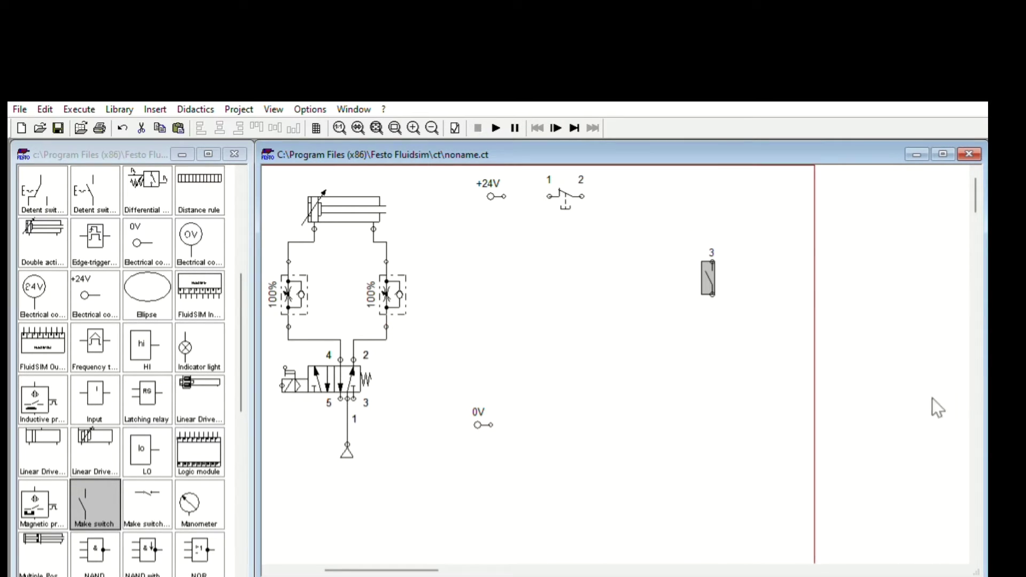
left_click(241, 549)
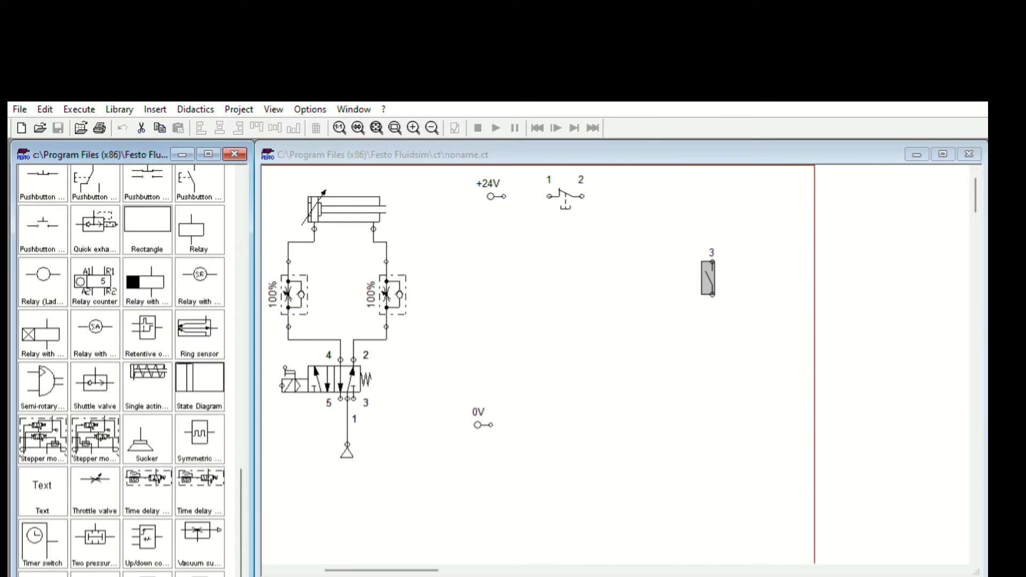
left_click_drag(43, 574, 705, 367)
key("Right")
key("Right")
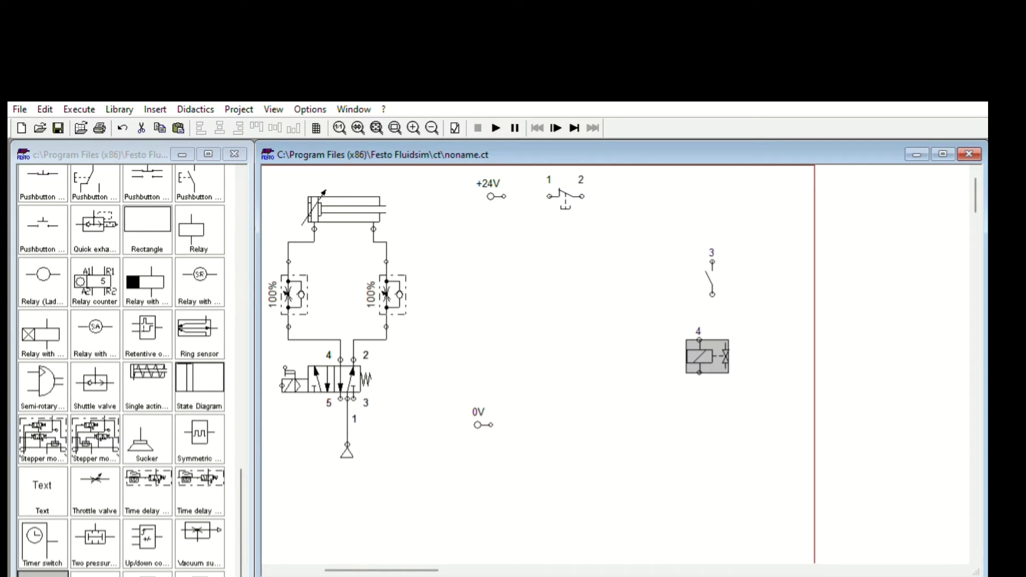
key("Down")
key("Right")
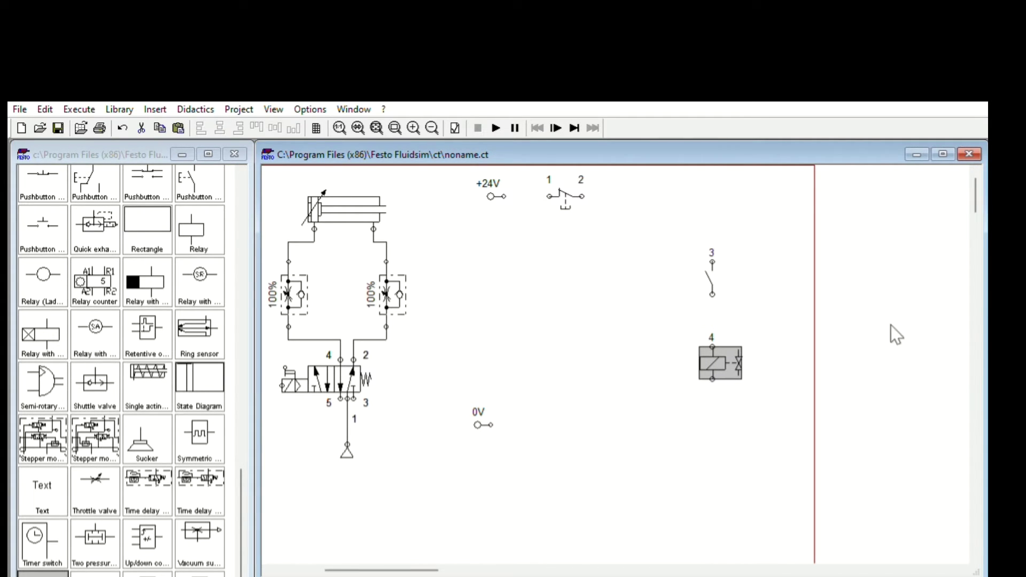
Wire the break pushbutton, make switch and valve solenoid in series between +24V and 0V, and label the pushbutton F2
left_click(775, 237)
left_click_drag(798, 238, 836, 239)
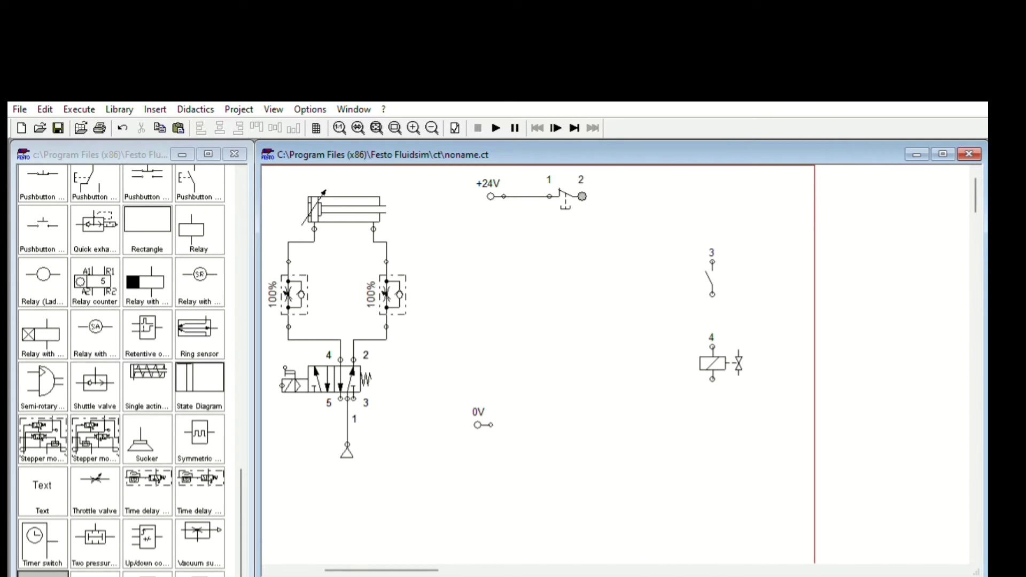
left_click_drag(583, 196, 490, 424)
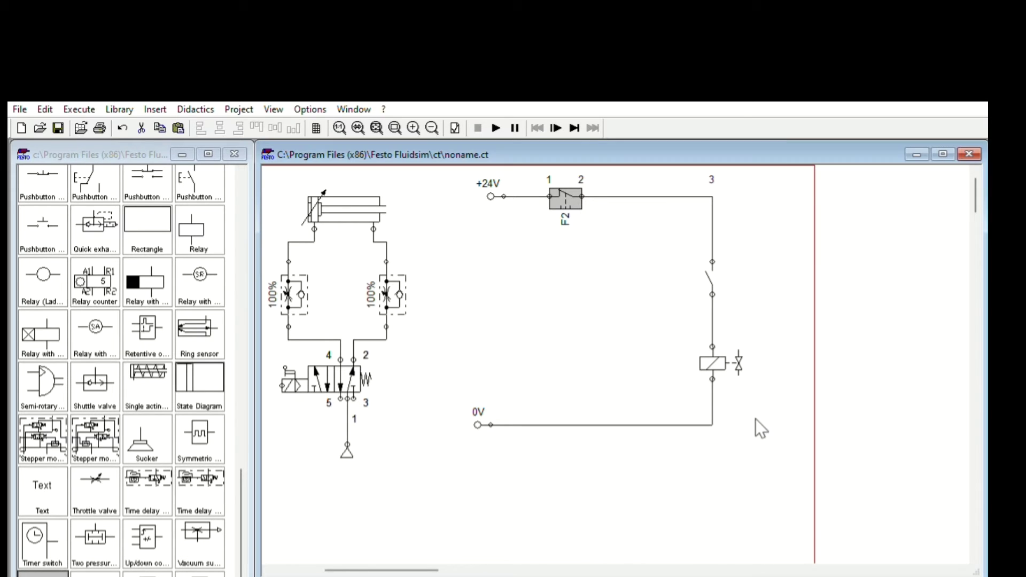
Label the make switch M1 and the valve solenoid S1
double_click(708, 278)
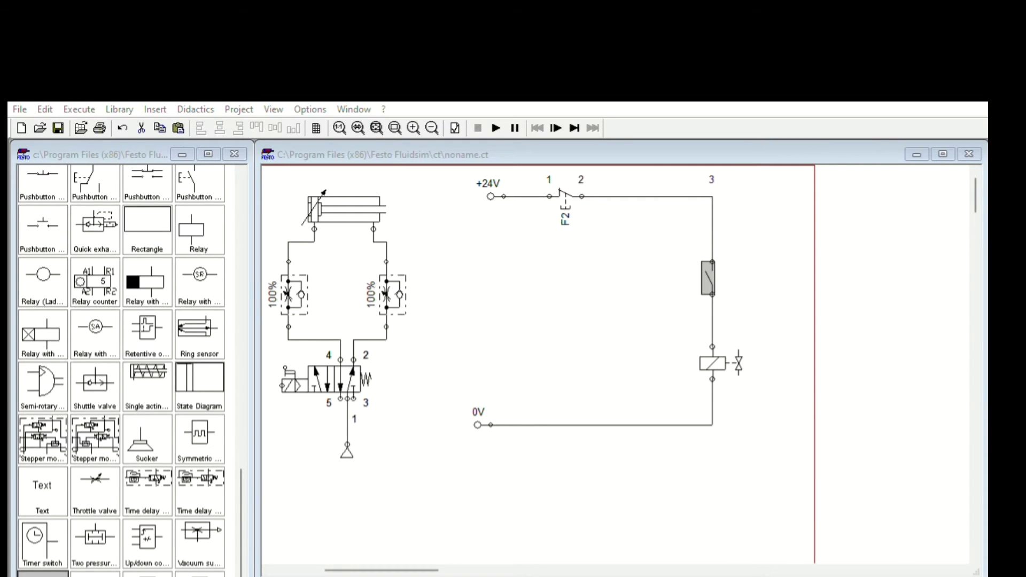
key("Return")
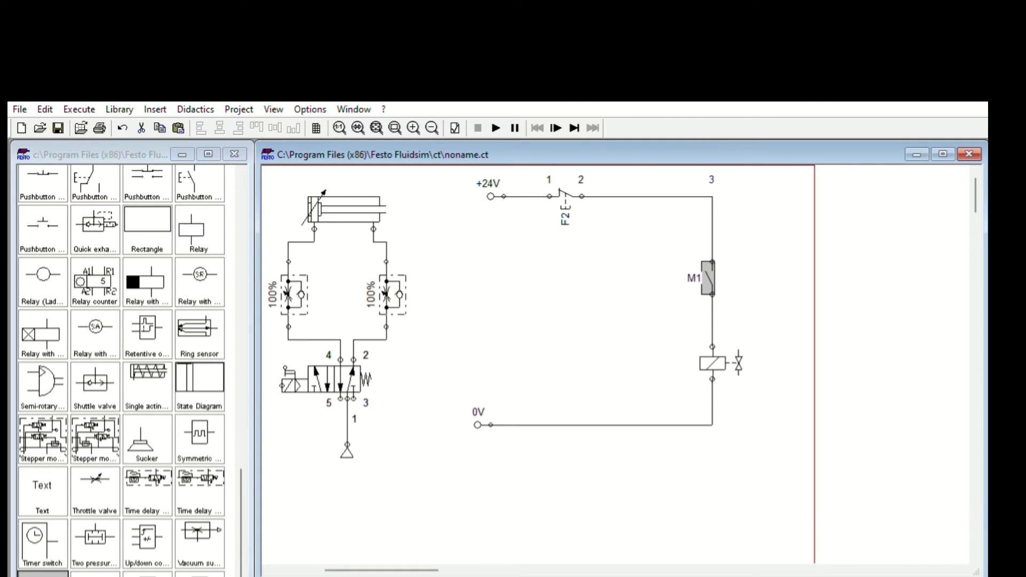
double_click(721, 363)
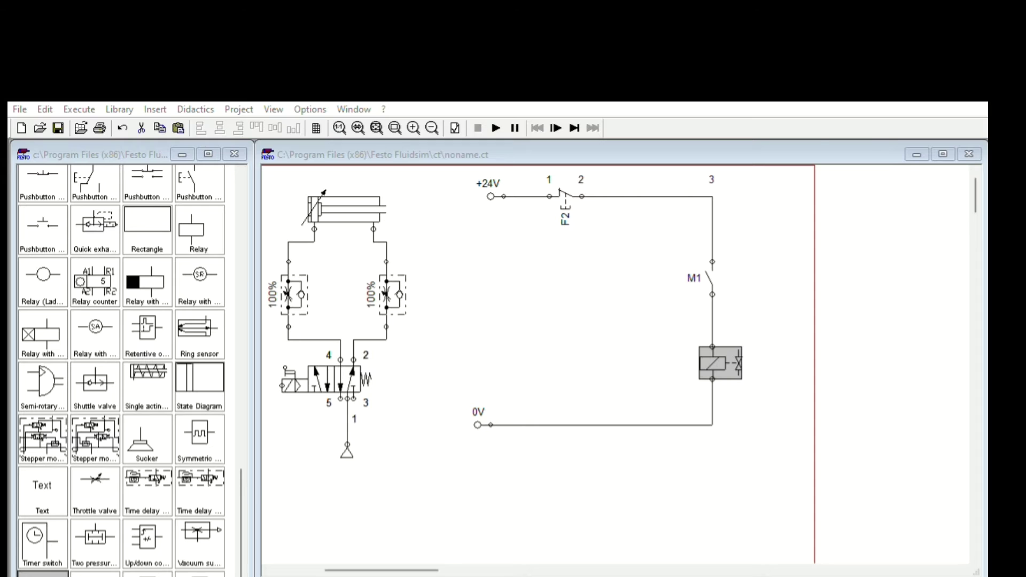
key("Return")
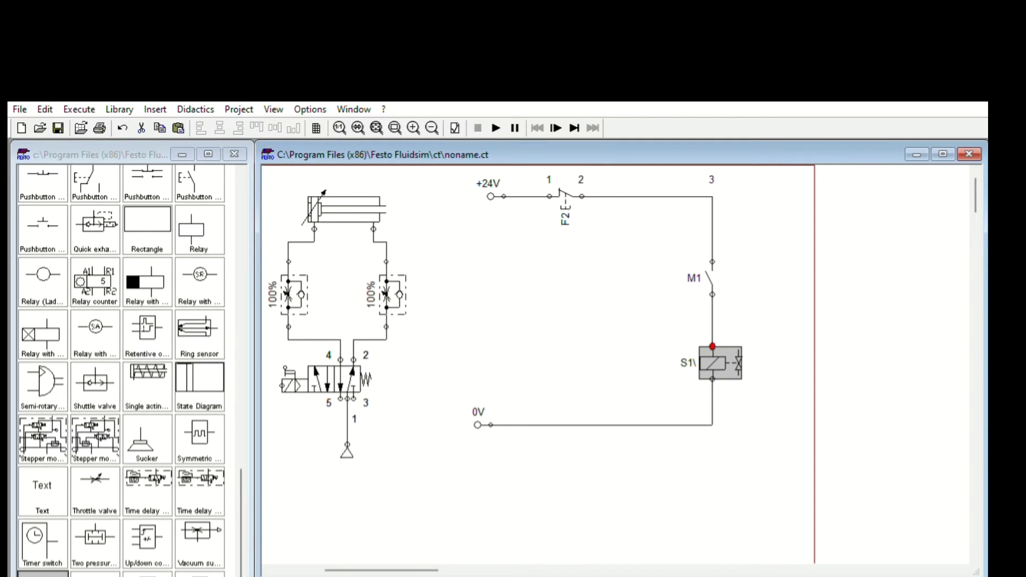
left_click(854, 442)
double_click(718, 363)
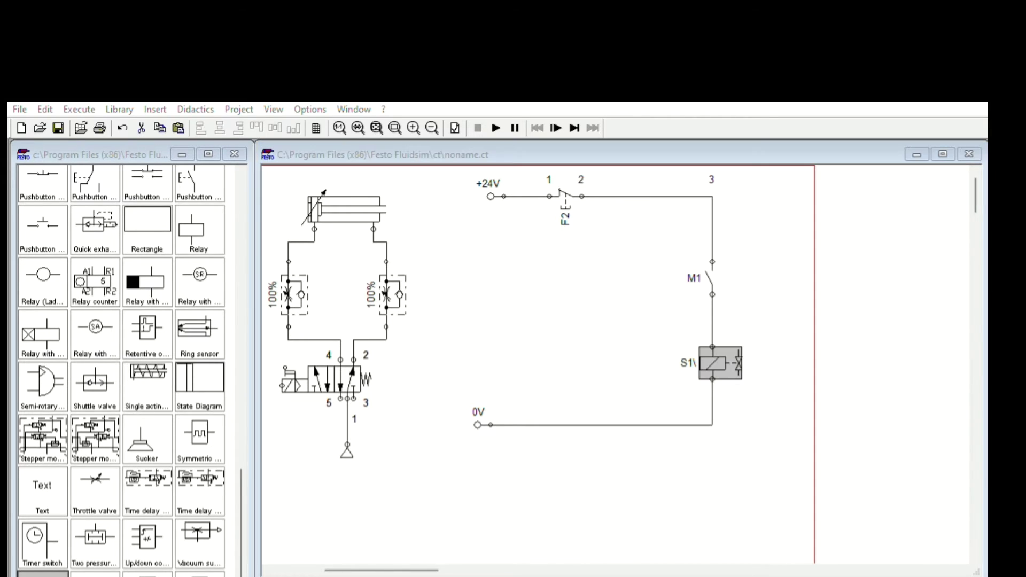
key("BackSpace")
key("Return")
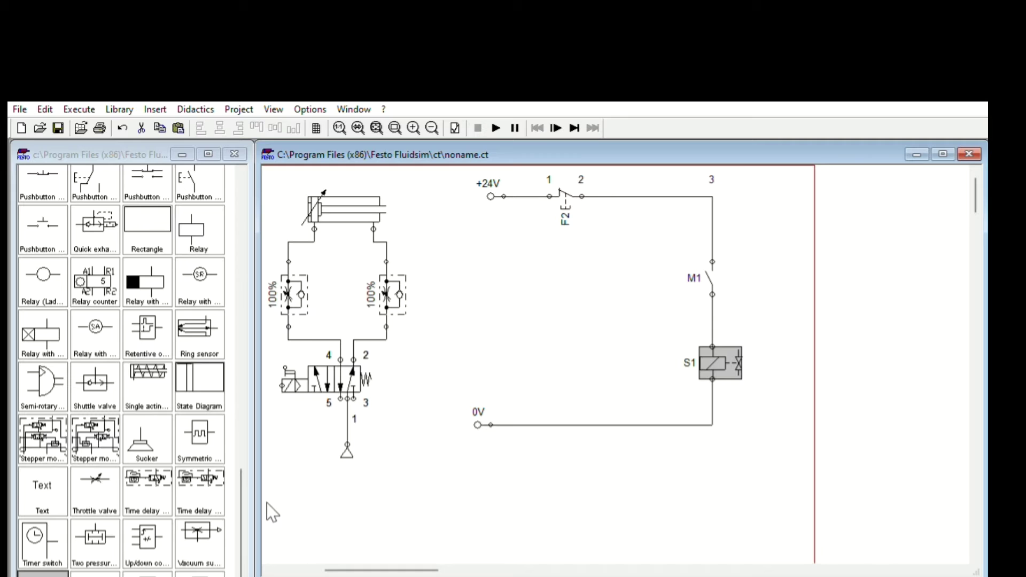
Place a make pushbutton to the left of the M1 make switch
scroll(267, 502, "up", 2)
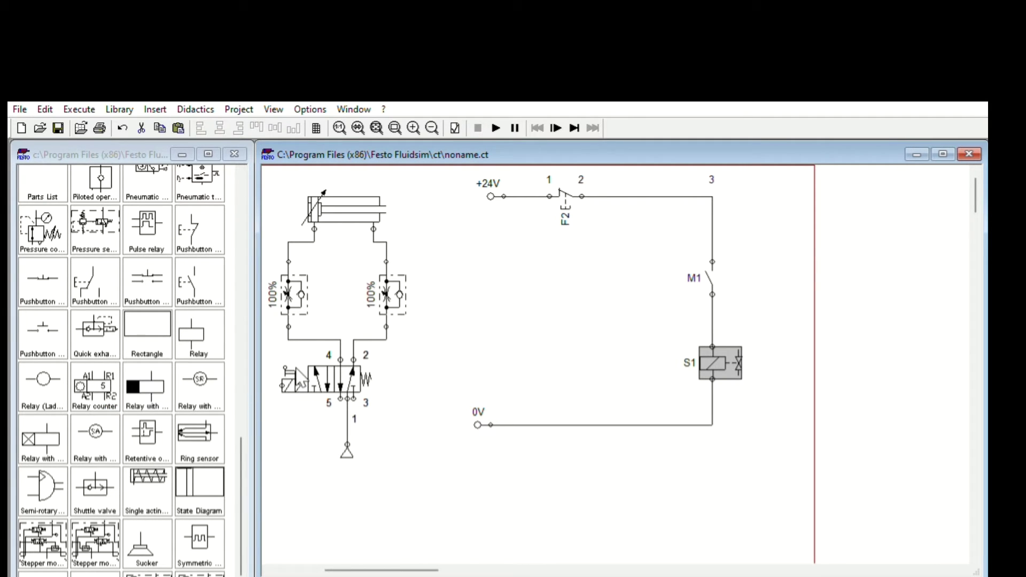
left_click_drag(199, 281, 946, 360)
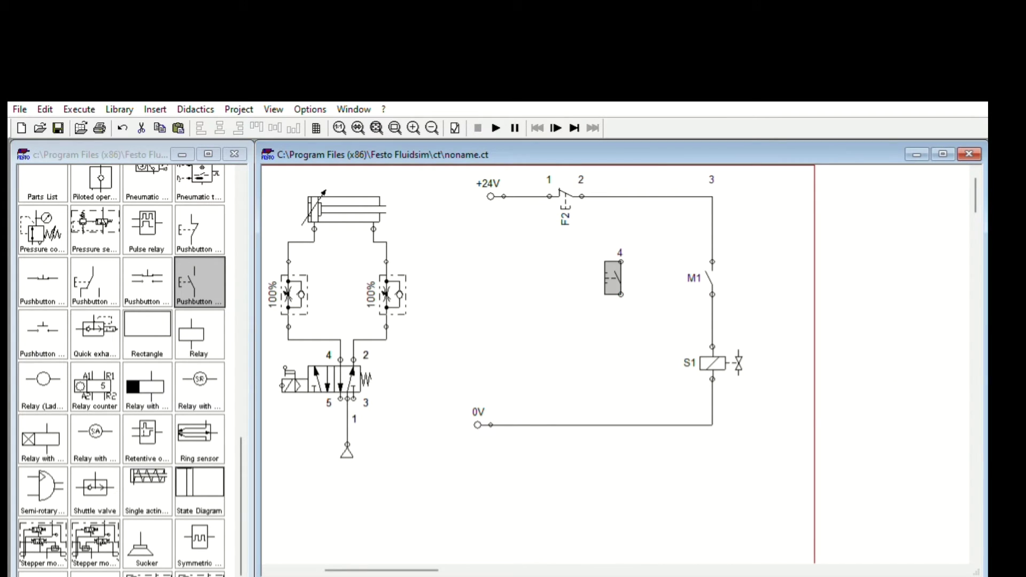
Shift the F2 break pushbutton slightly closer to the +24V terminal and move the make pushbutton slightly upward
left_click(708, 278)
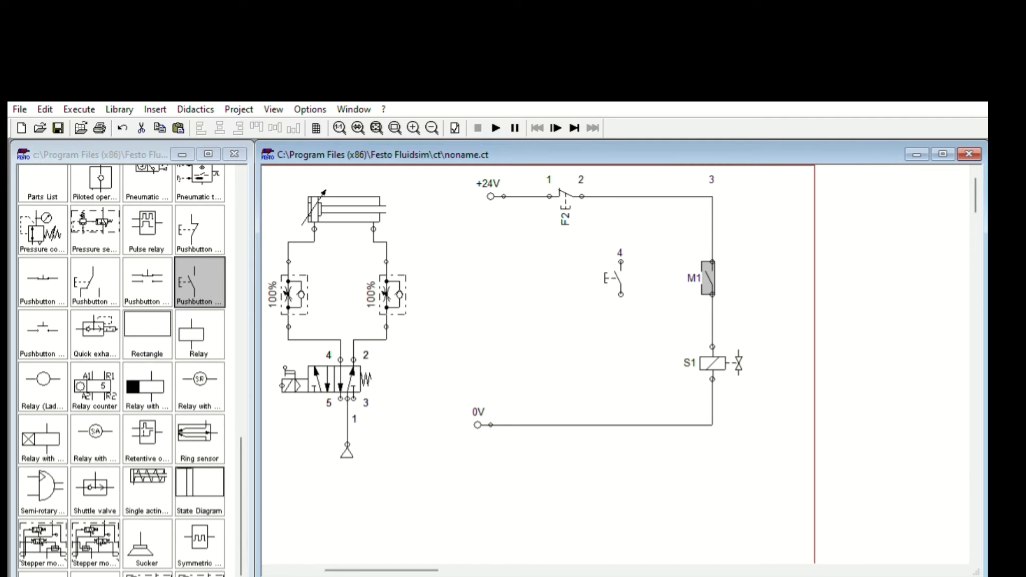
left_click(581, 282)
left_click(614, 278)
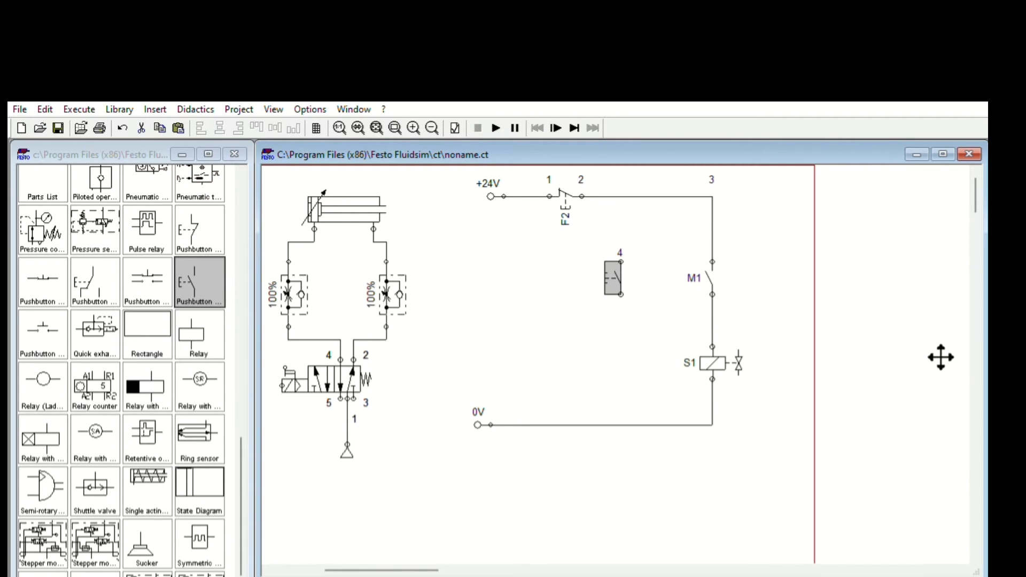
left_click_drag(565, 197, 545, 198)
left_click(614, 278)
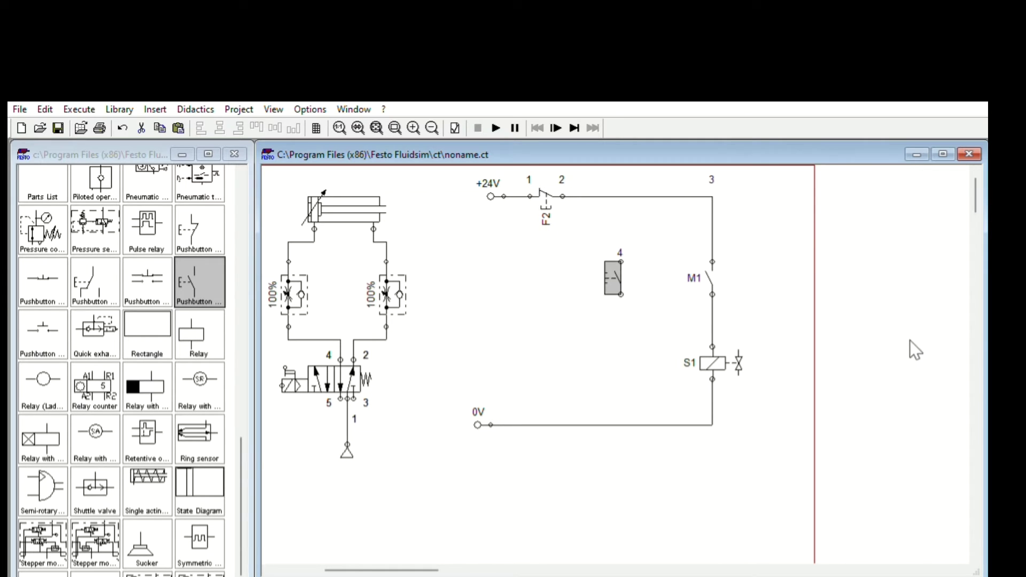
left_click_drag(614, 278, 613, 271)
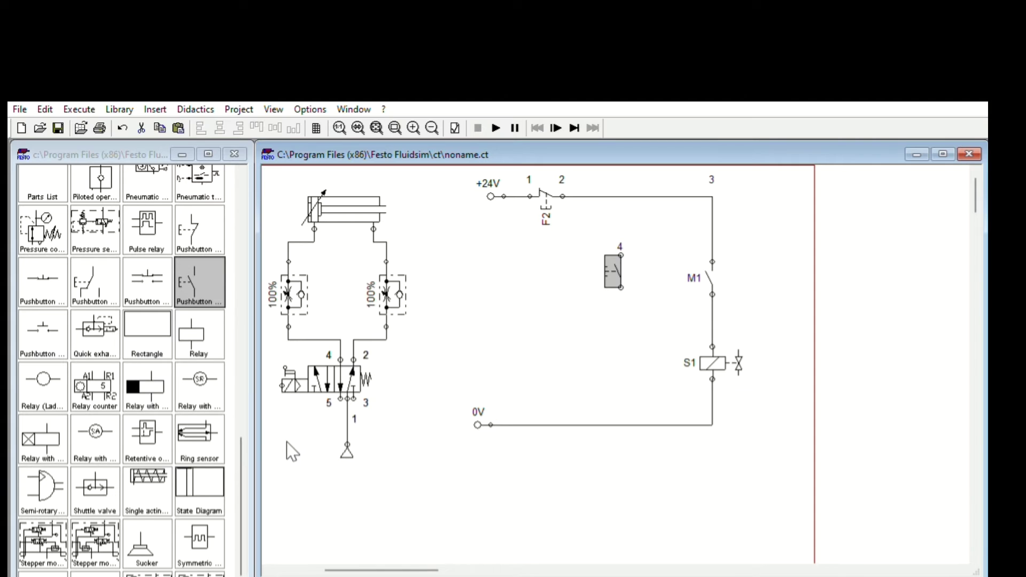
Place a relay below the make pushbutton and a second make switch between the pushbutton and the M1 make switch
left_click_drag(199, 334, 611, 353)
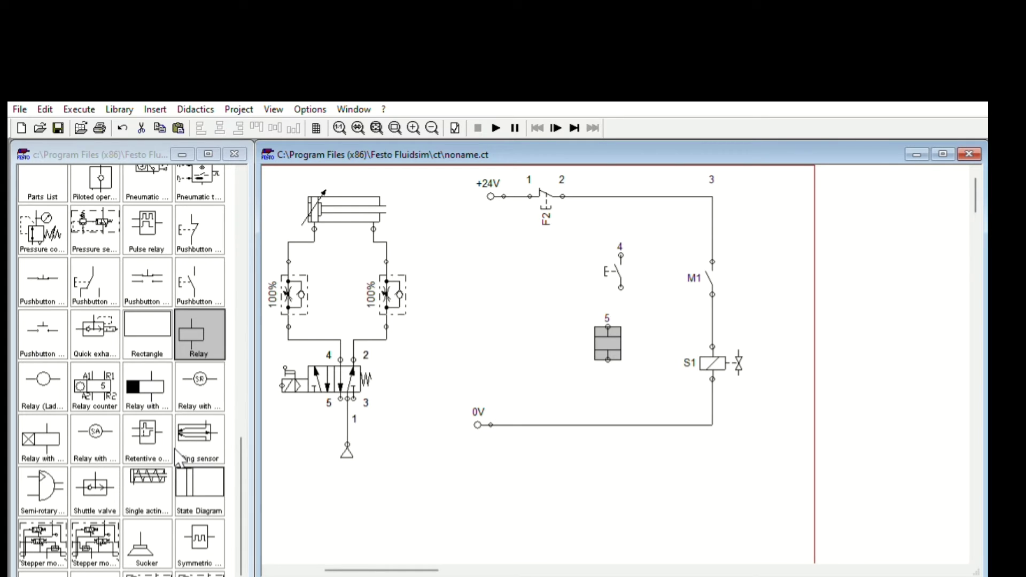
scroll(182, 459, "up", 5)
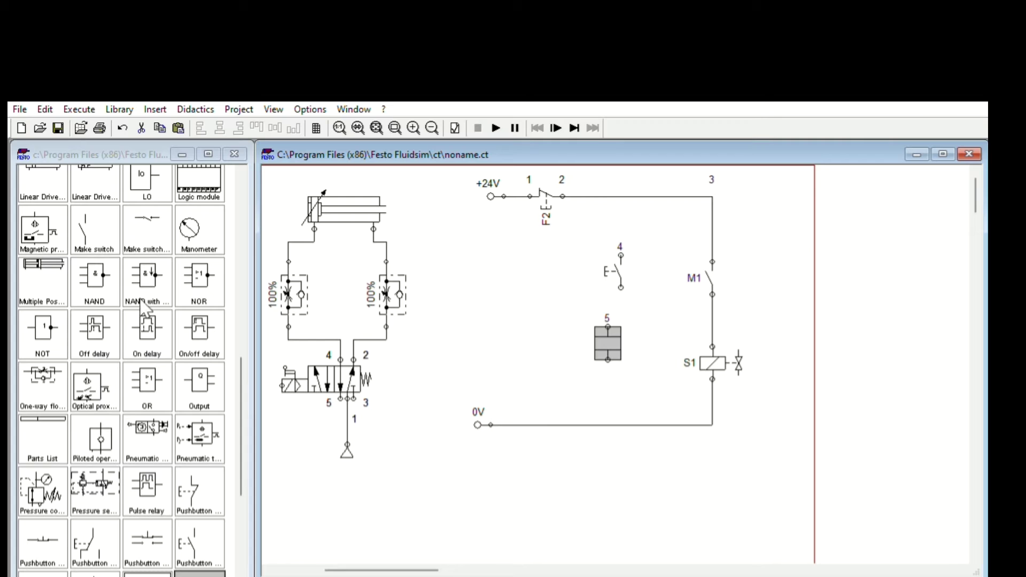
mouse_move(92, 233)
left_mouse_down()
mouse_move(321, 298)
mouse_move(898, 377)
mouse_move(659, 286)
mouse_move(617, 196)
left_mouse_up()
Wire the make pushbutton and the relay in series between the +24V line and the 0V line
mouse_move(621, 287)
left_mouse_down()
mouse_move(606, 341)
mouse_move(620, 342)
left_mouse_up()
left_click(940, 485)
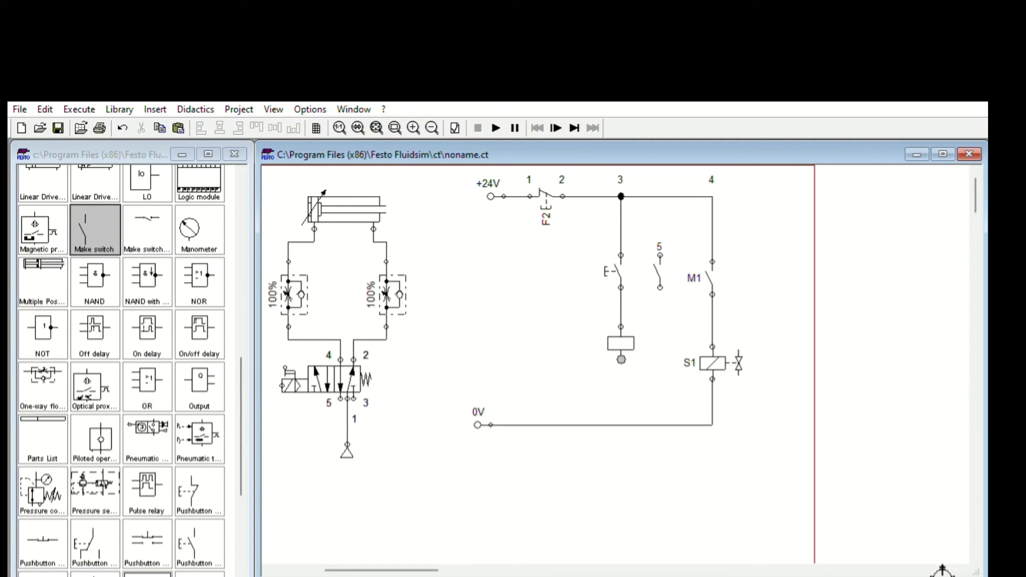
left_click_drag(621, 359, 621, 425)
Connect the second make switch in parallel with the make pushbutton, joining it to the line above the relay, and label it M1
left_click_drag(660, 287, 621, 291)
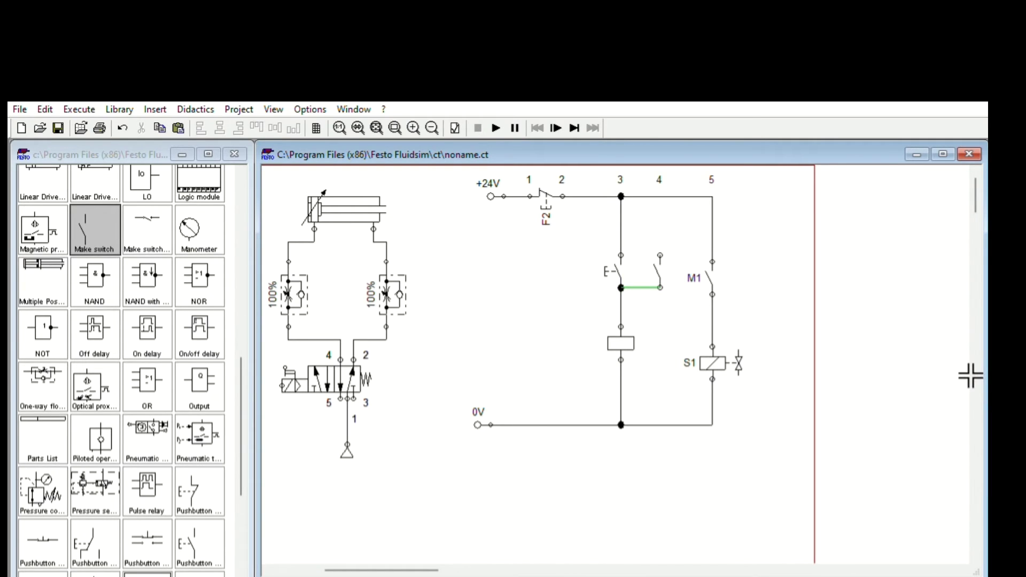
key("ctrl+z")
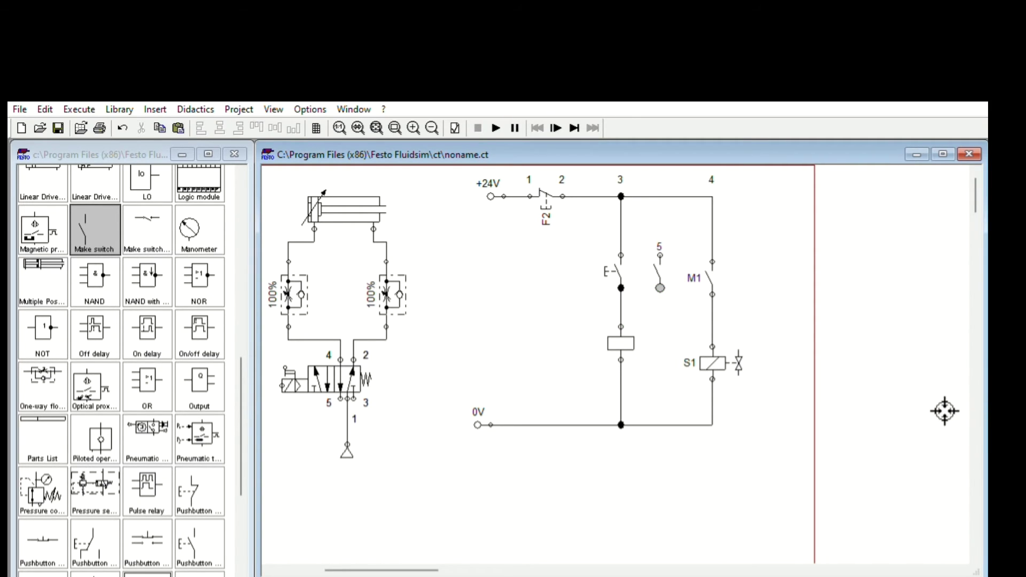
key("ctrl+y")
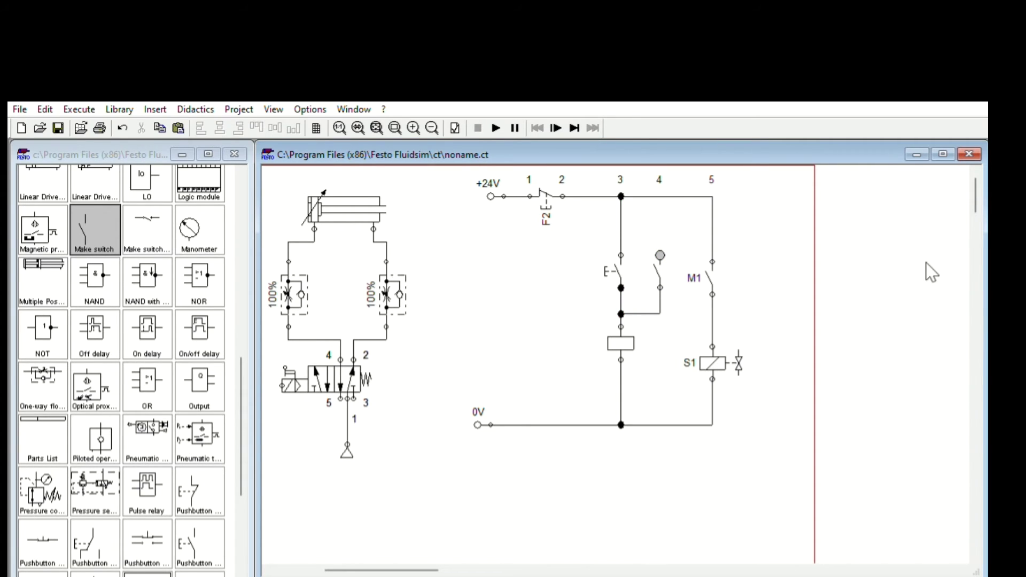
key("ctrl+y")
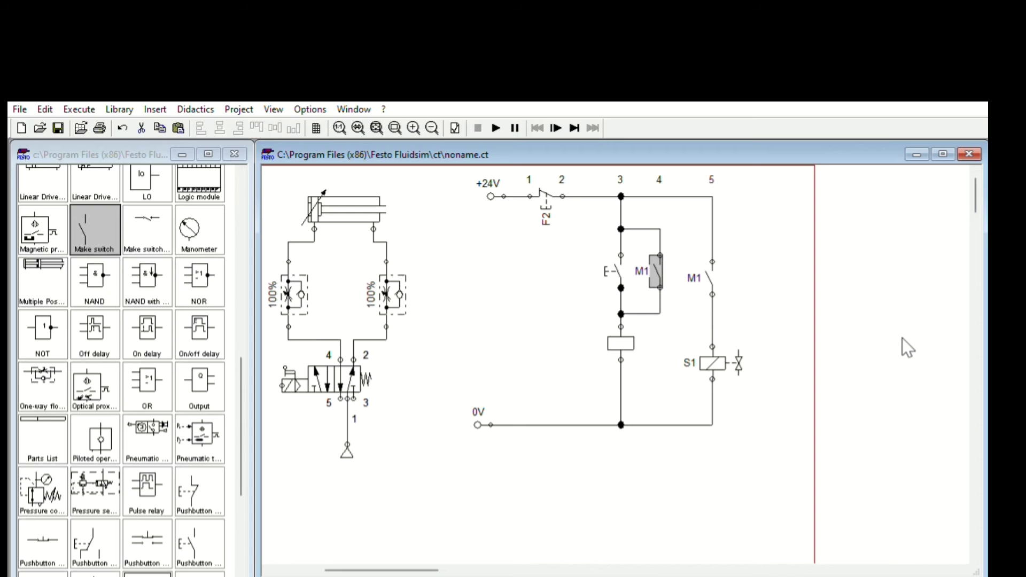
Label the make pushbutton F1 and the relay M1
key("ctrl+y")
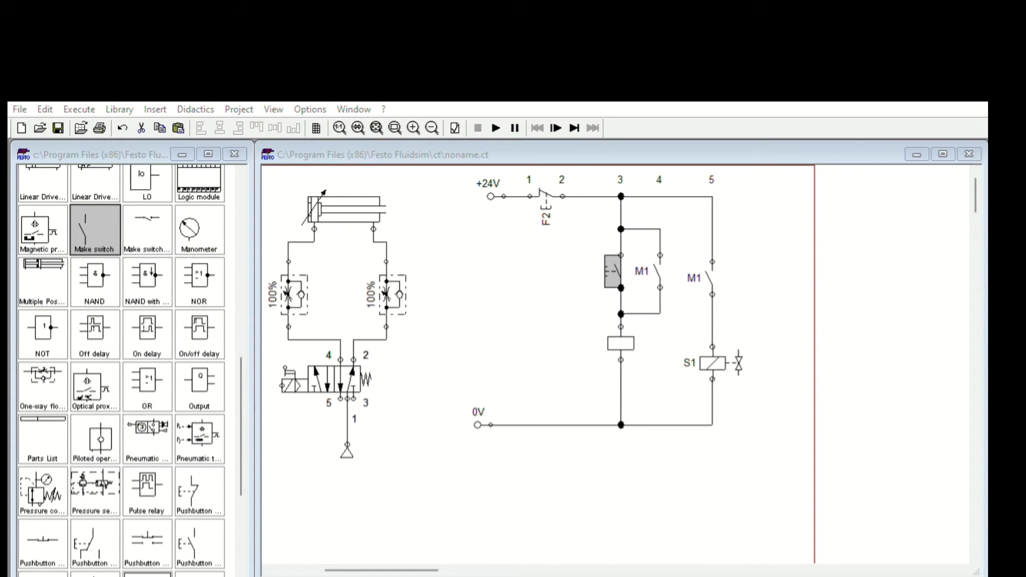
key("Return")
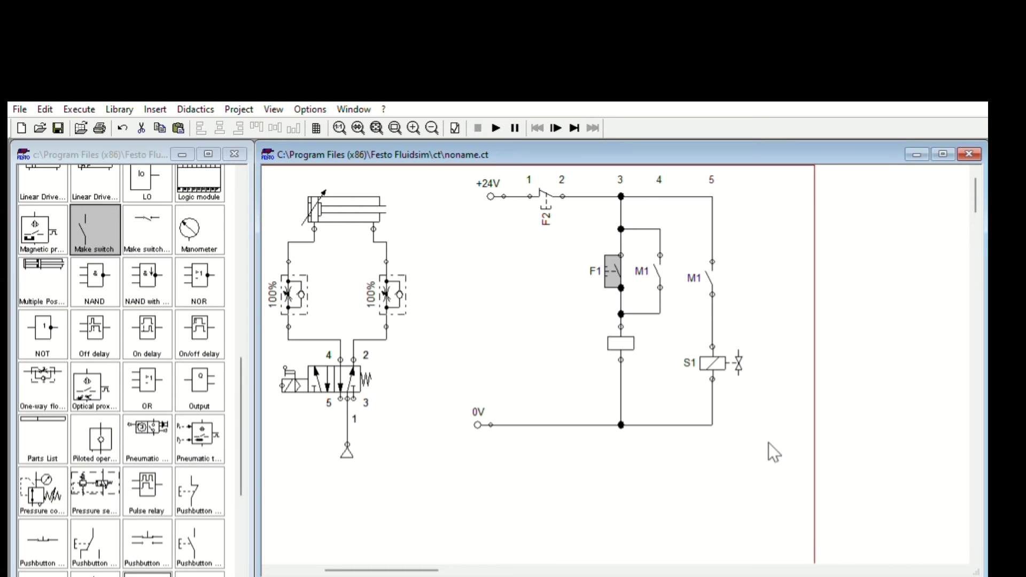
key("ctrl+y")
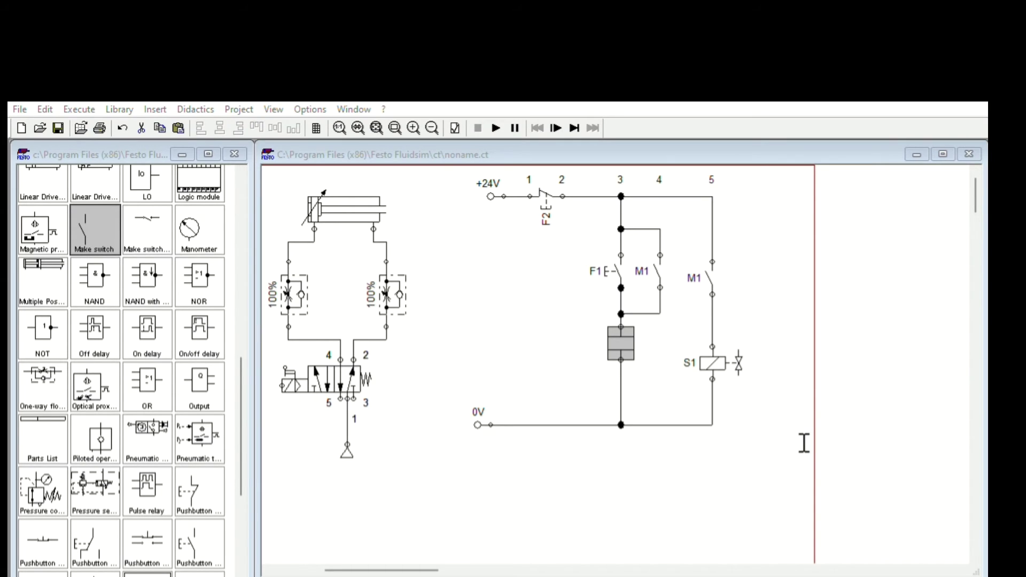
key("Return")
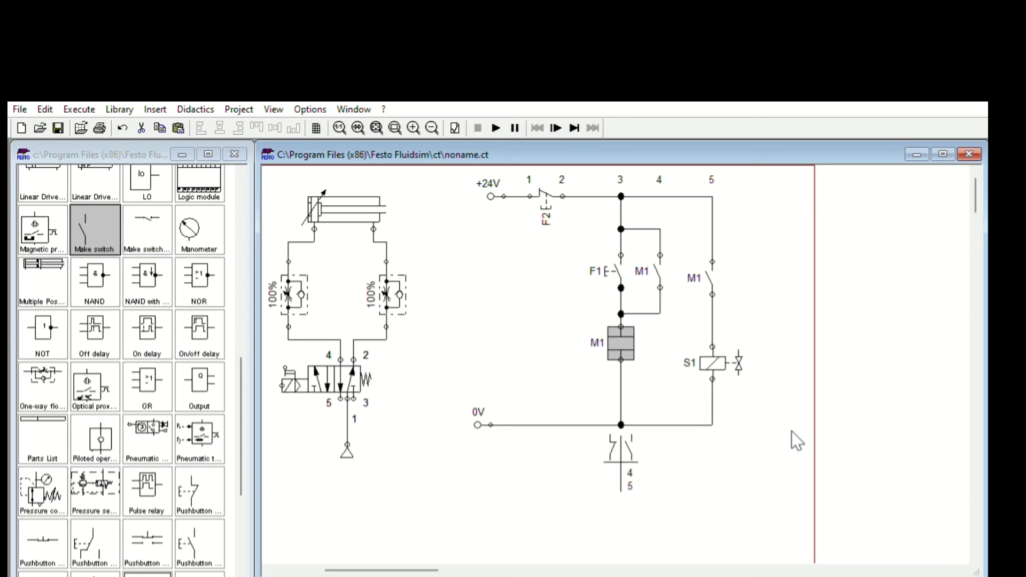
Label the solenoid port of the 5/n way valve S1 to link it to the electrical circuit
left_click(438, 522)
double_click(439, 522)
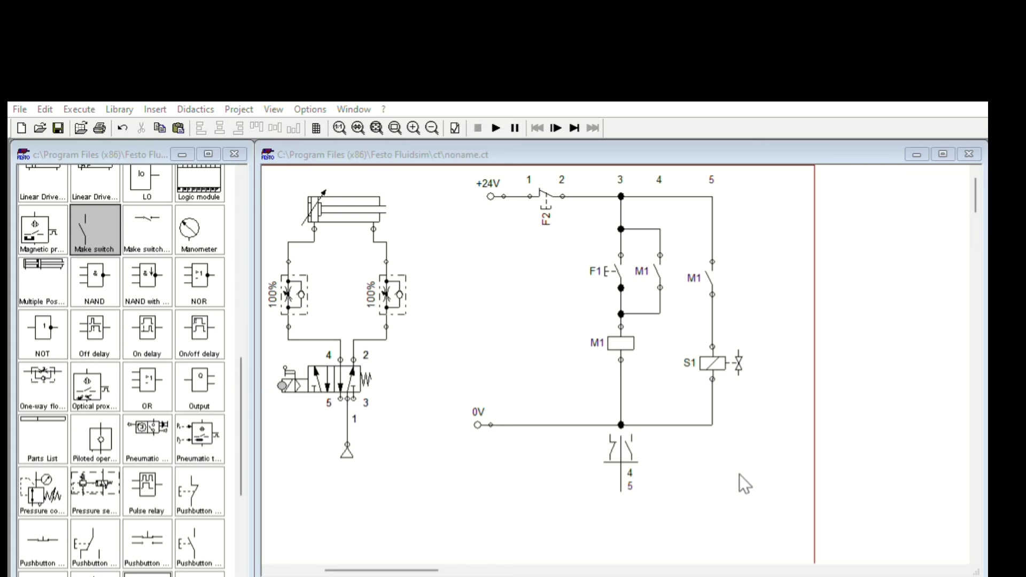
key("Return")
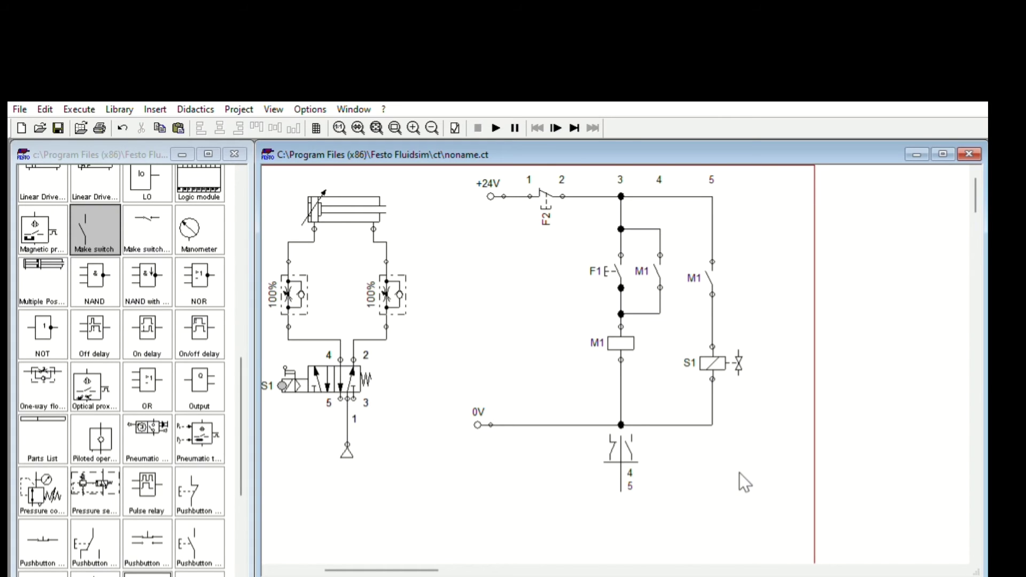
Move the M1 relay slightly lower on its line and start the circuit simulation
scroll(546, 363, "left", 3)
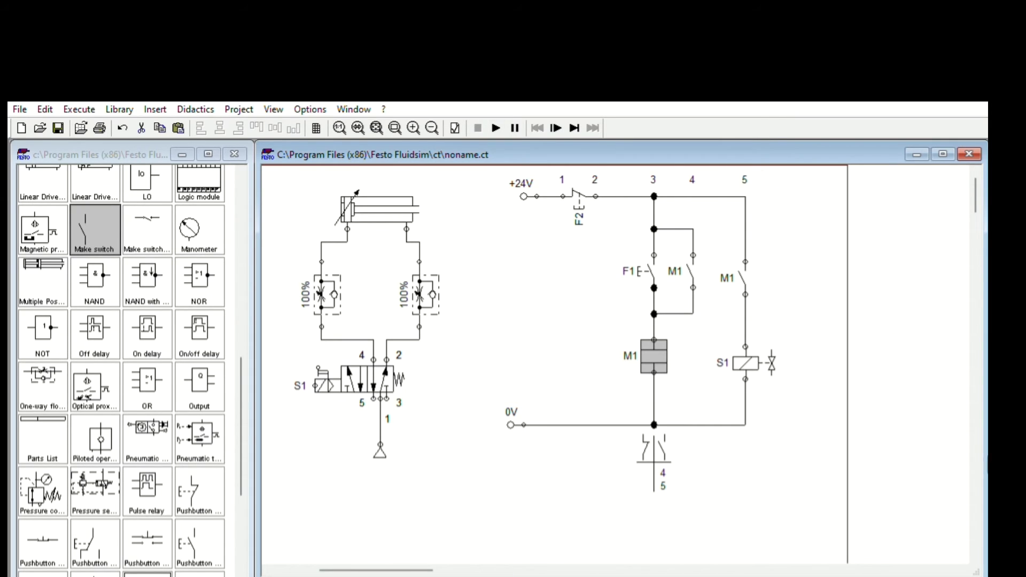
key("F9")
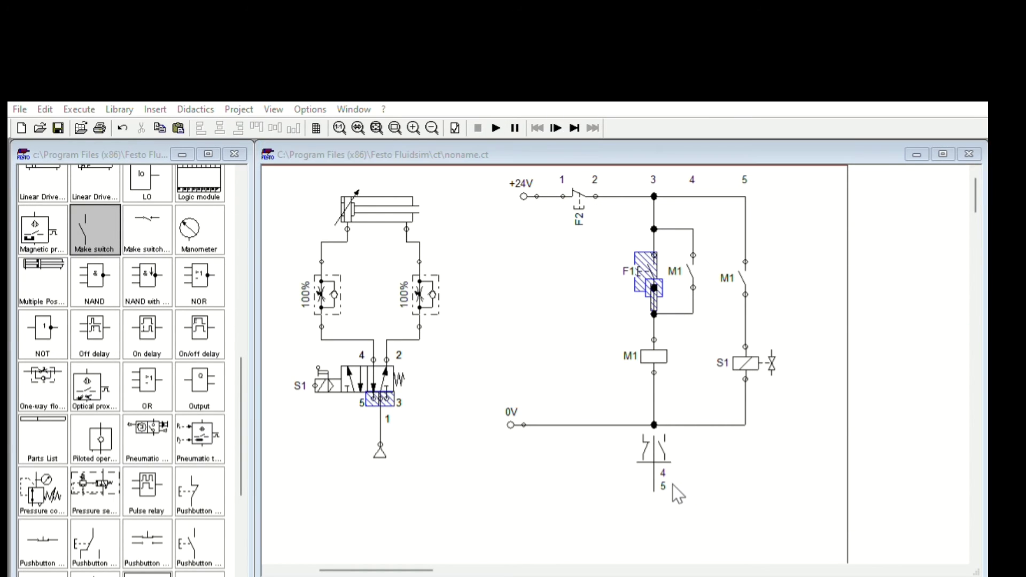
key("F9")
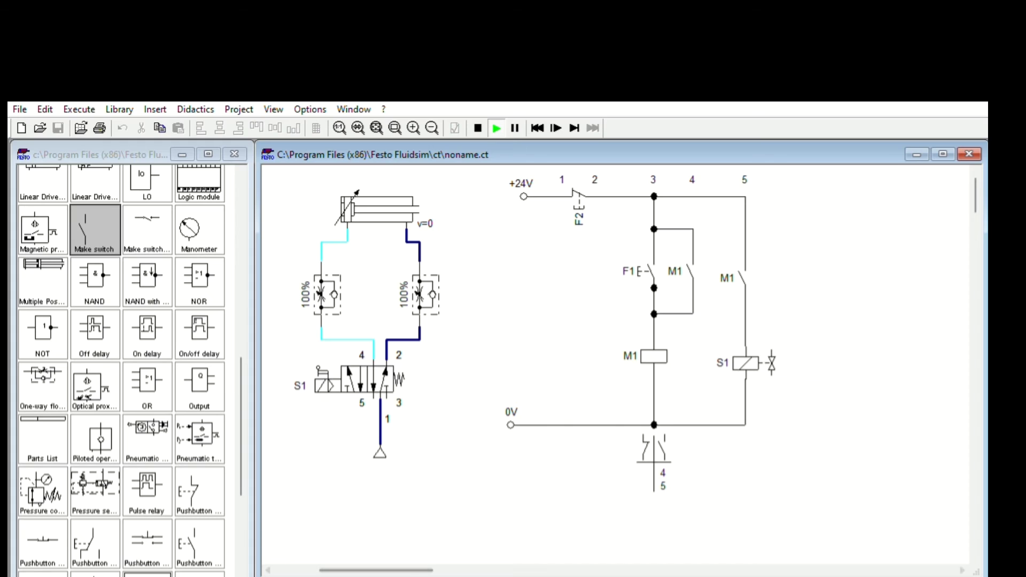
Test pushbutton F1 in the running simulation, view both pneumatic circuits, and stop the simulation
scroll(615, 368, "left", 5)
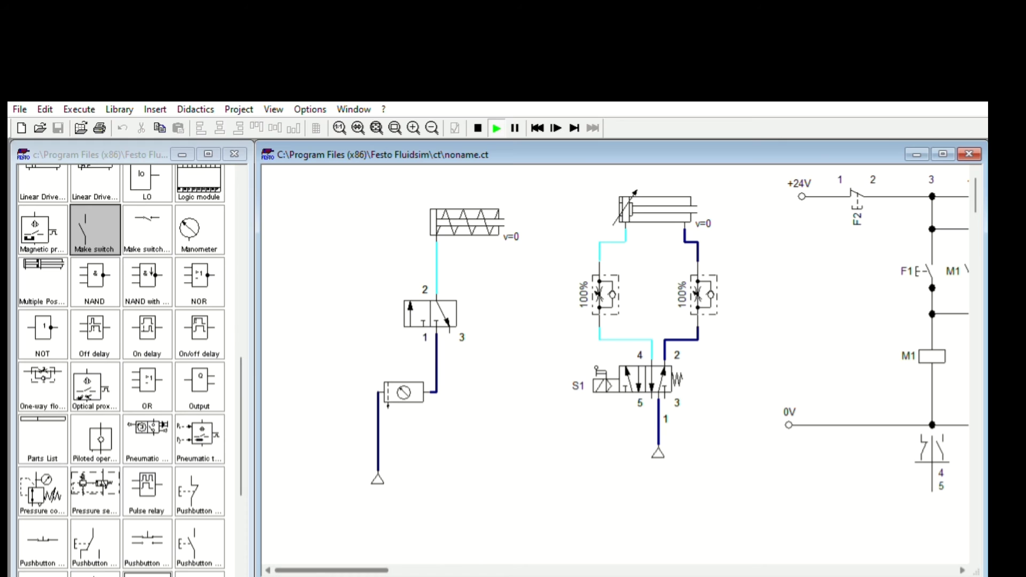
left_click_drag(331, 570, 369, 571)
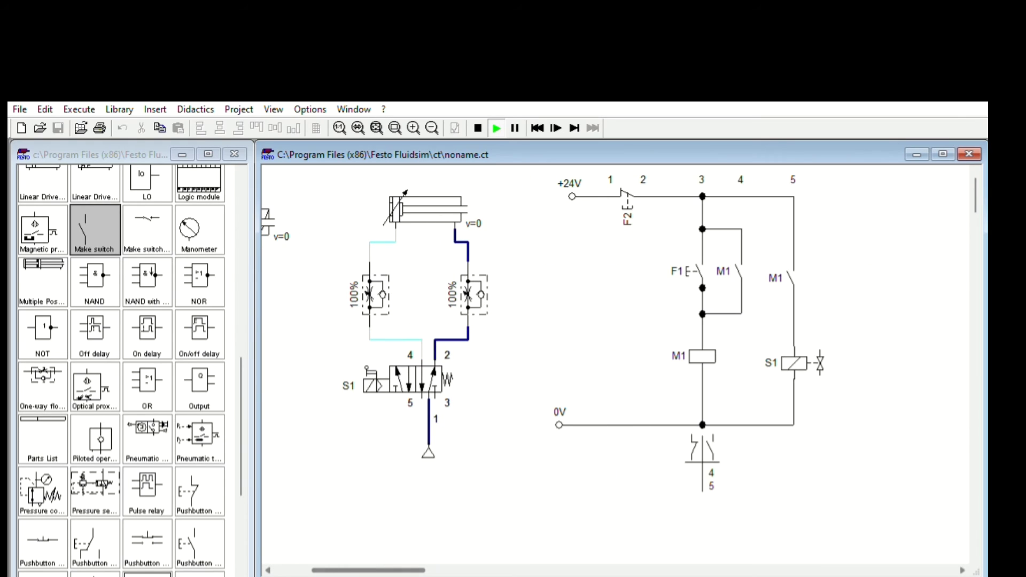
left_click(698, 271)
scroll(615, 363, "left", 3)
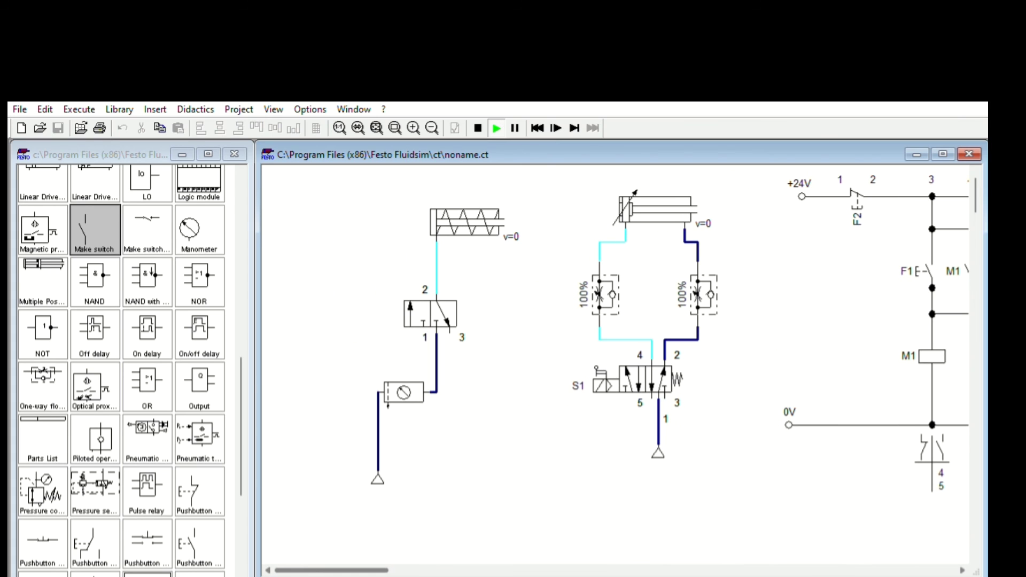
scroll(614, 364, "right", 2)
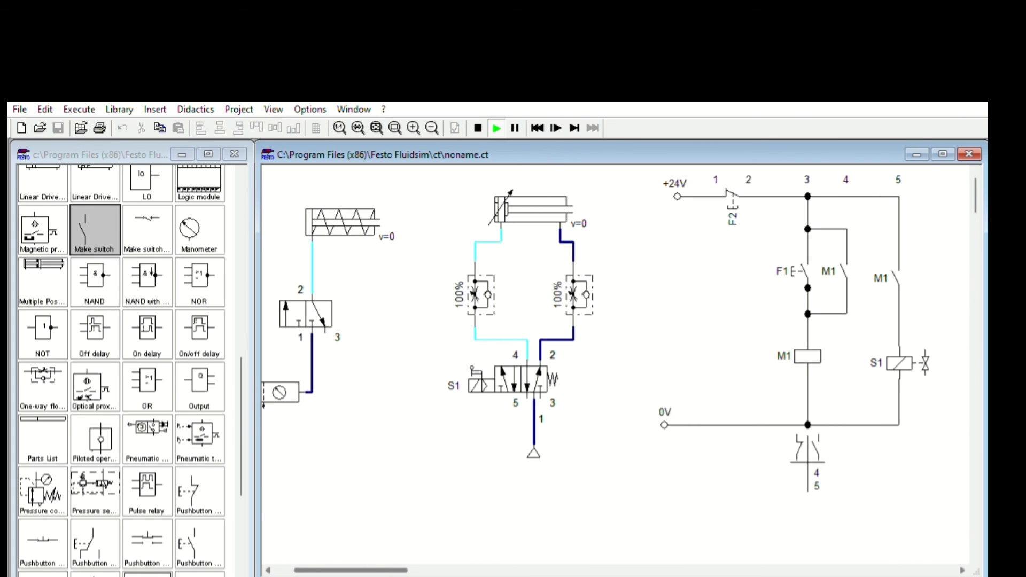
scroll(614, 364, "left", 2)
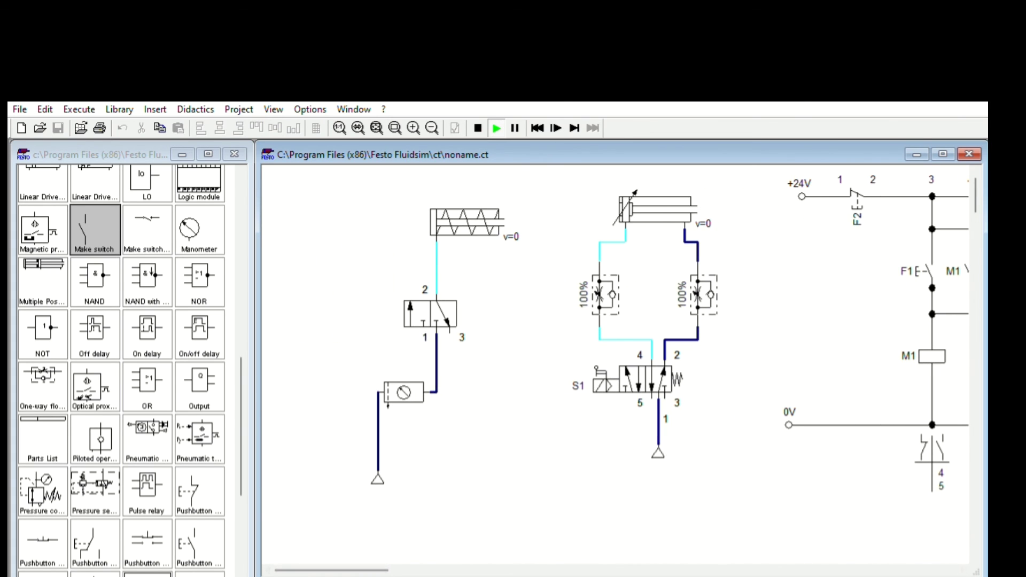
left_click(478, 129)
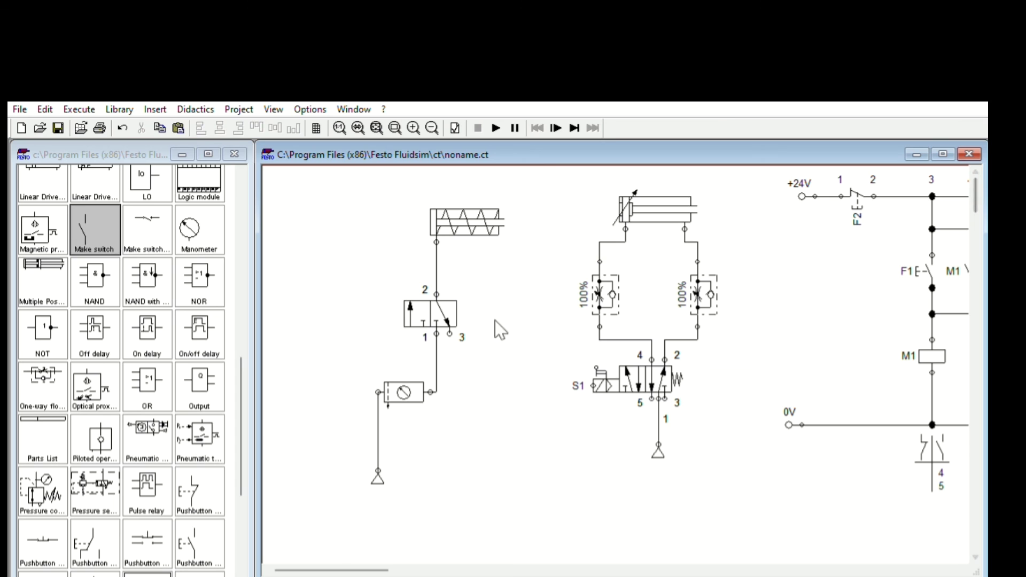
Browse the component library back toward its cylinder and compressed air supply symbols
left_click_drag(241, 460, 430, 203)
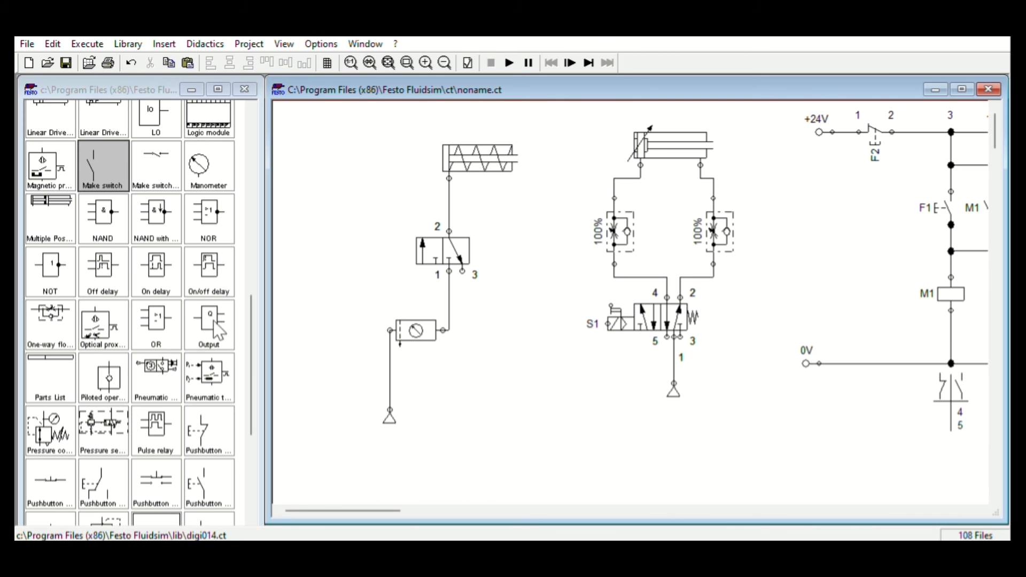
scroll(375, 374, "up", 15)
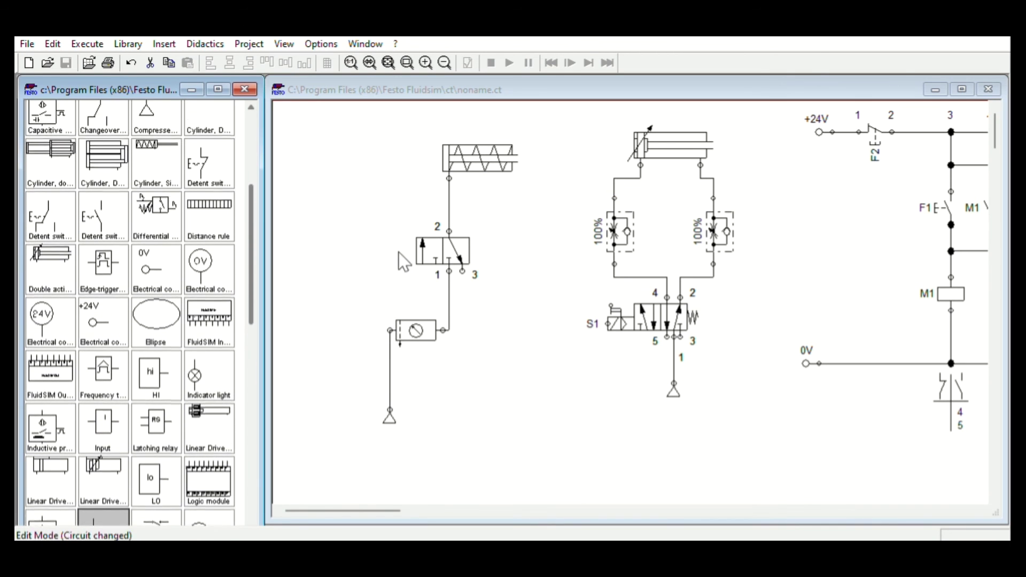